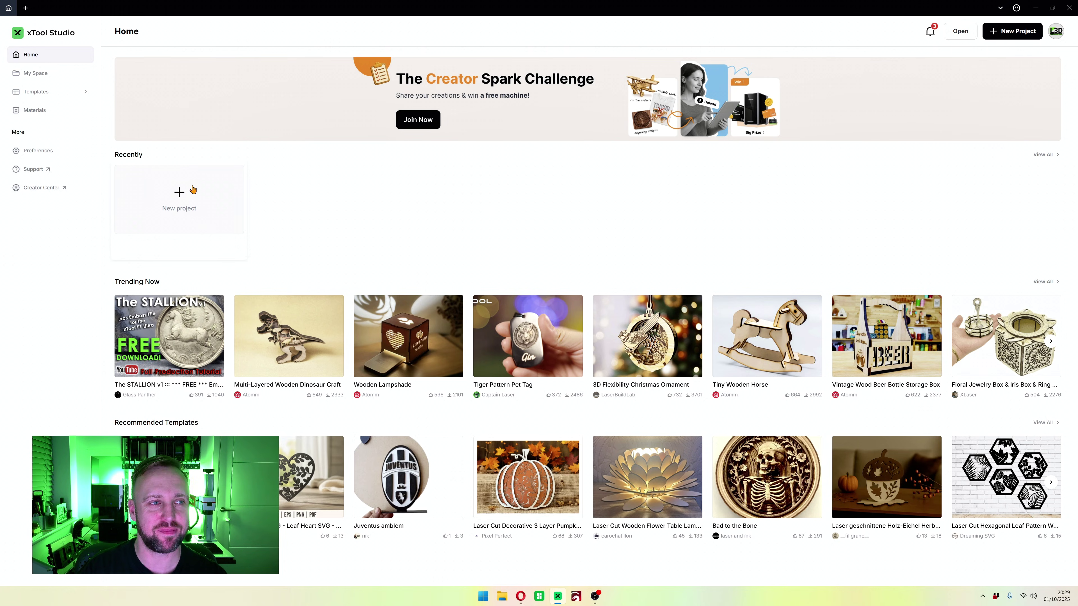
Step: Start a new blank project and capture the laser's work bed as the canvas background
click(1017, 32)
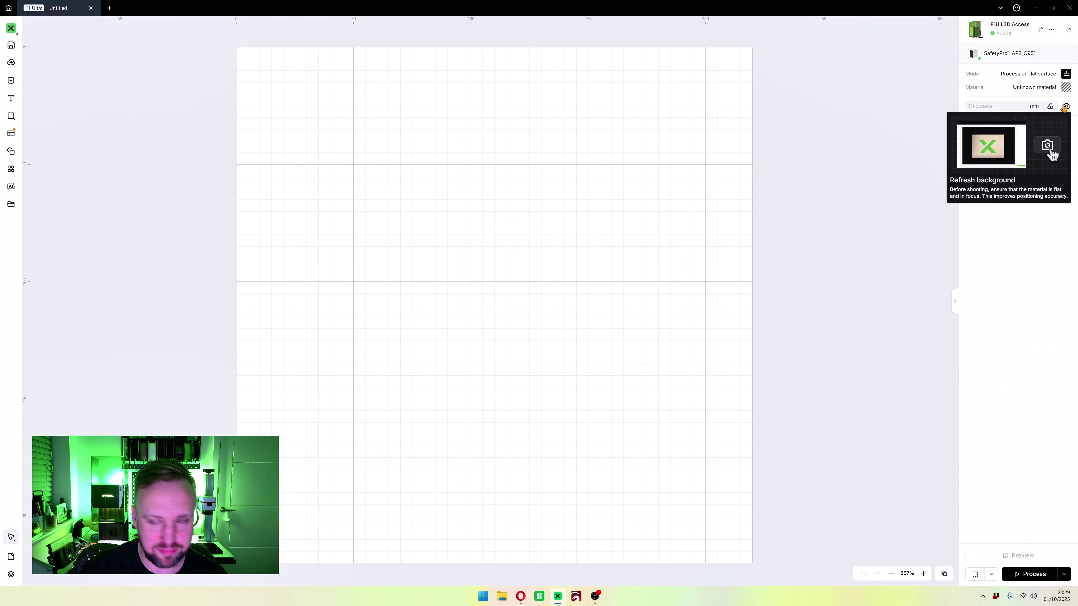
click(1065, 109)
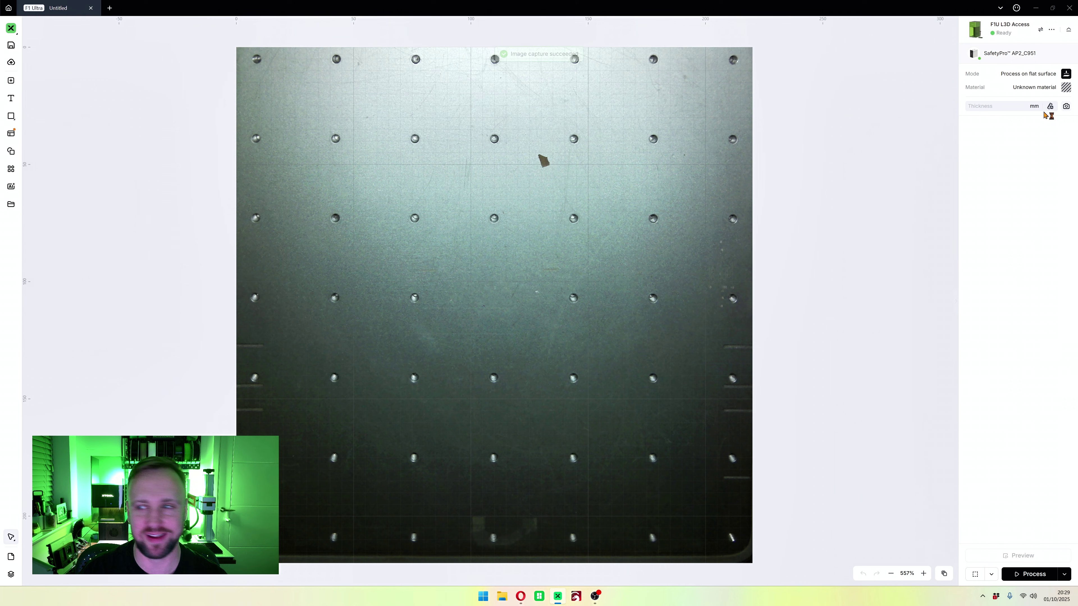
click(1065, 107)
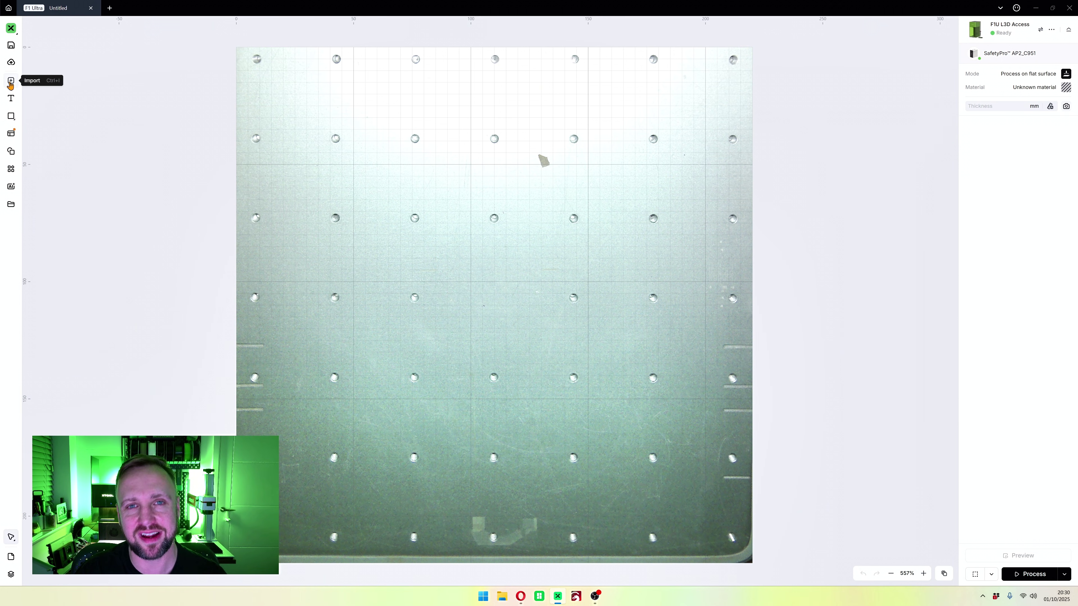
Step: Import the thumbs-up man photo at original size, then delete the oversized image
click(10, 84)
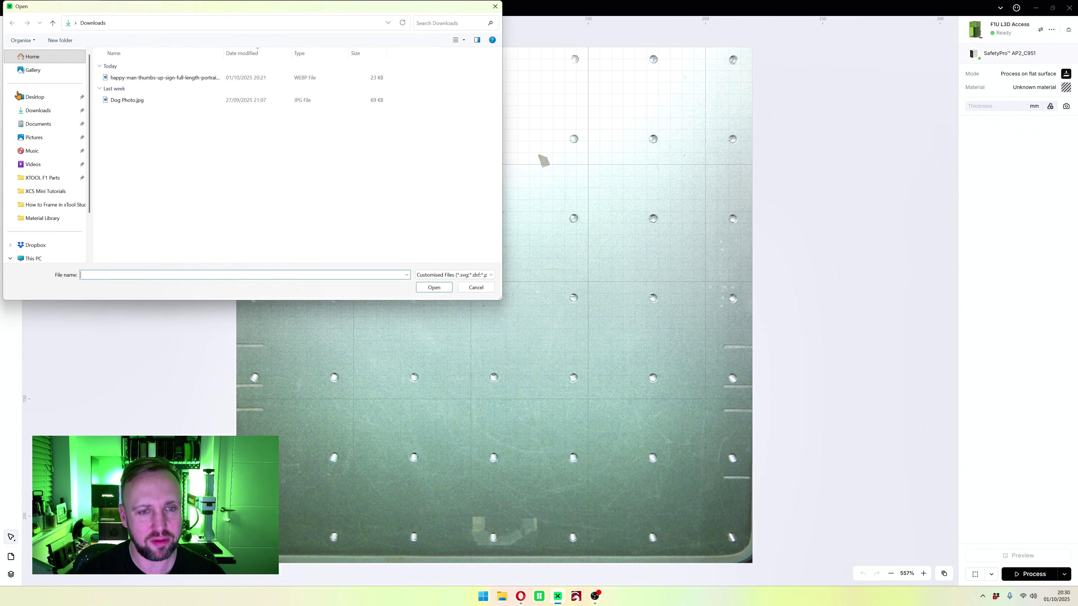
drag(167, 8, 371, 121)
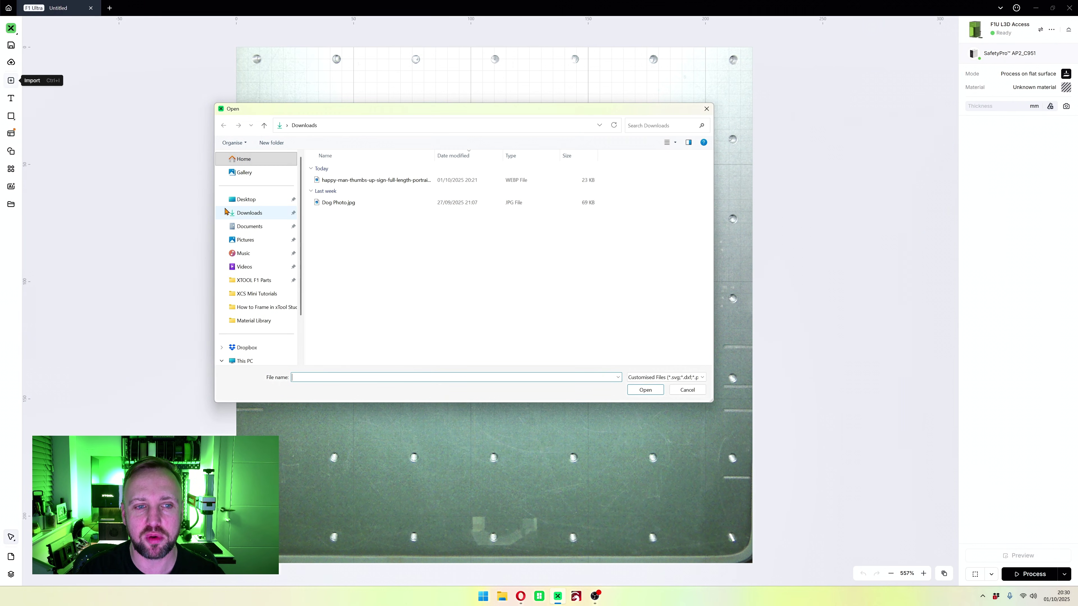
double_click(378, 180)
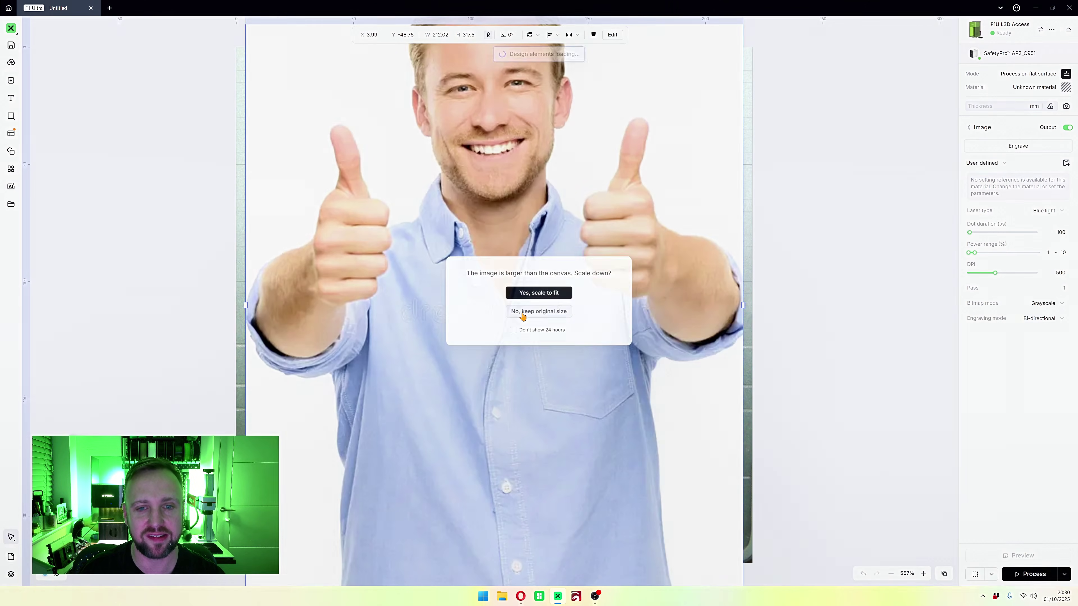
click(523, 313)
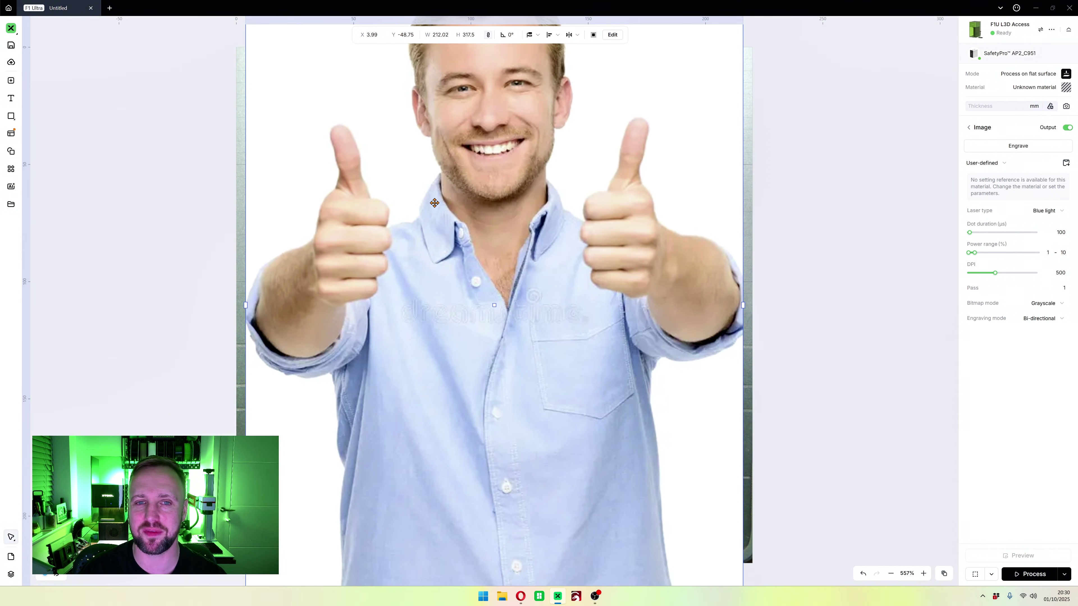
key(Delete)
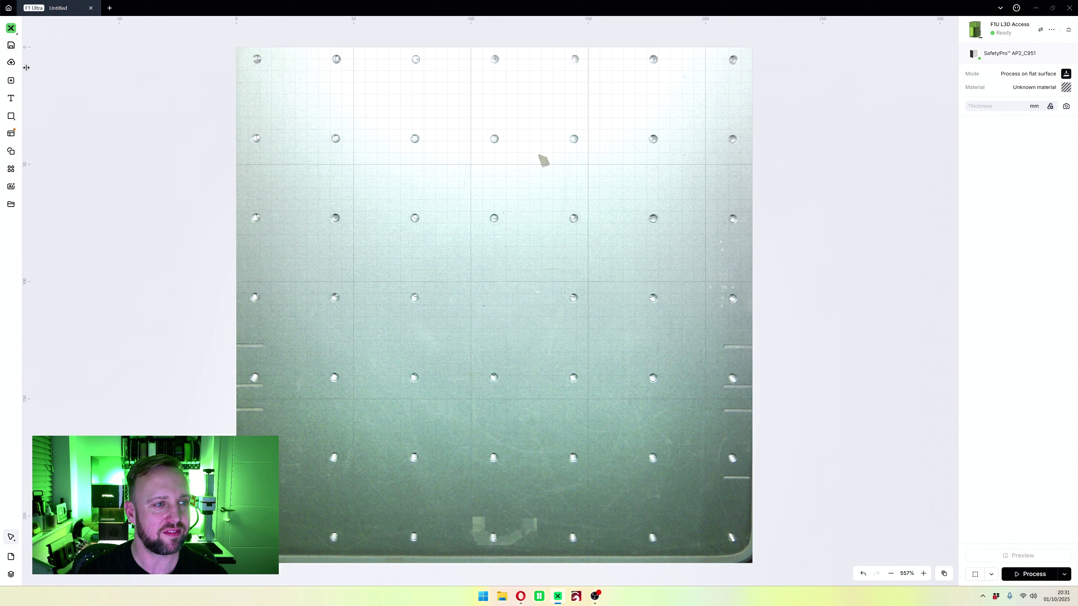
Step: Re-import the thumbs-up man photo, scaled to fit at 146.91 × 220 mm
click(11, 81)
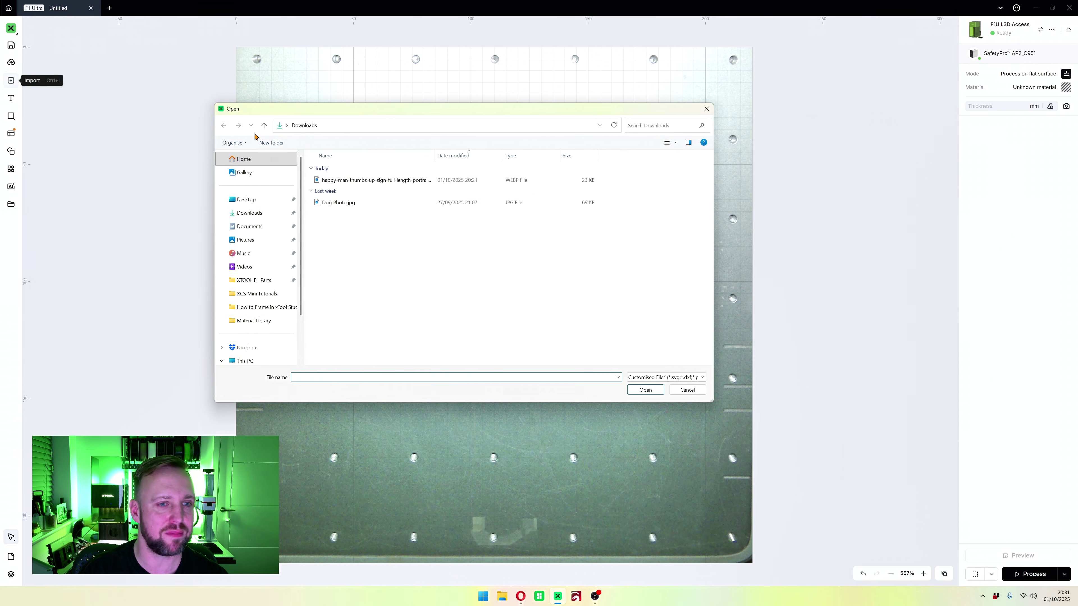
click(352, 180)
double_click(352, 182)
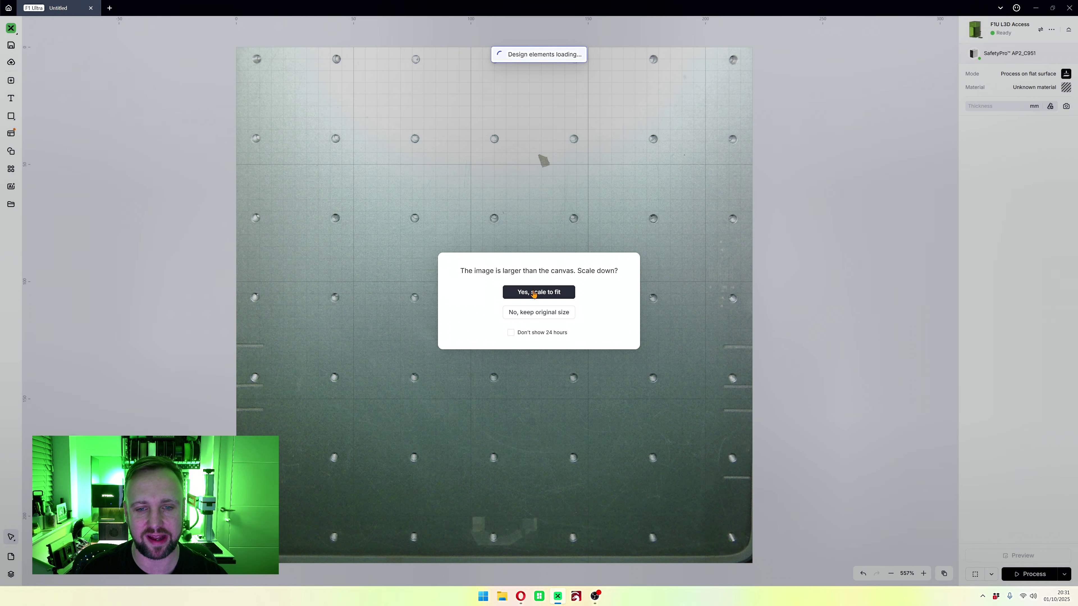
click(541, 296)
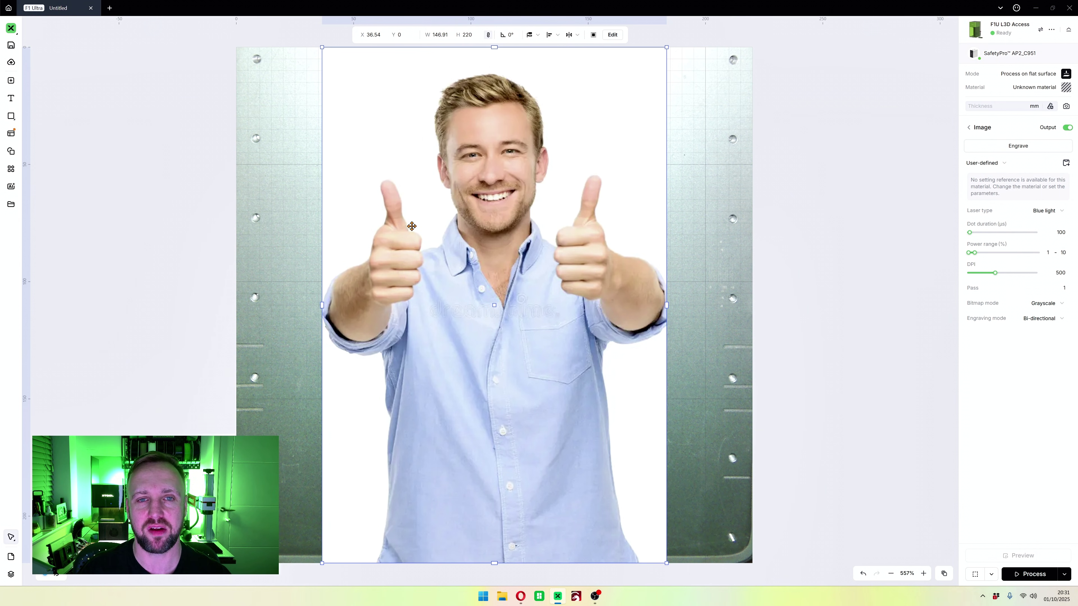
Step: Move and shrink the photo with its handles, then set its width to 150 mm
drag(481, 178, 494, 196)
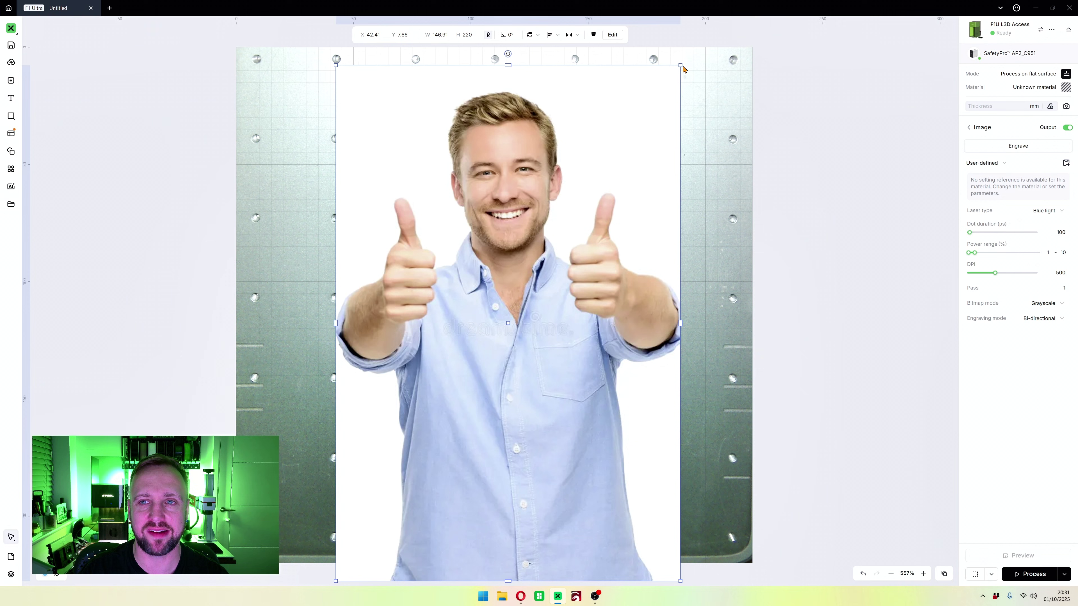
drag(680, 65, 644, 119)
drag(631, 188, 568, 172)
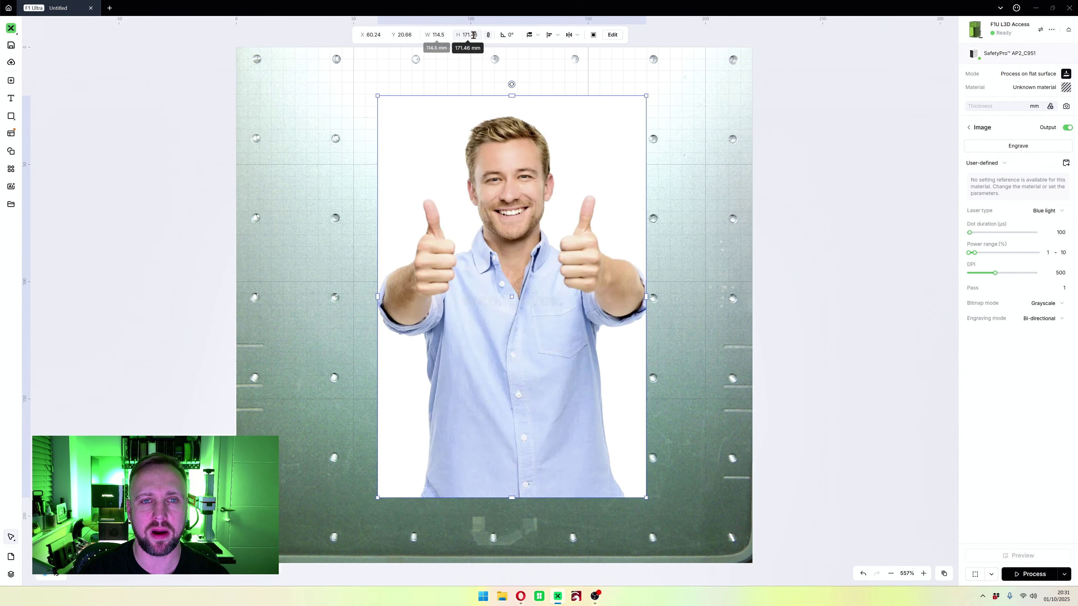
click(437, 34)
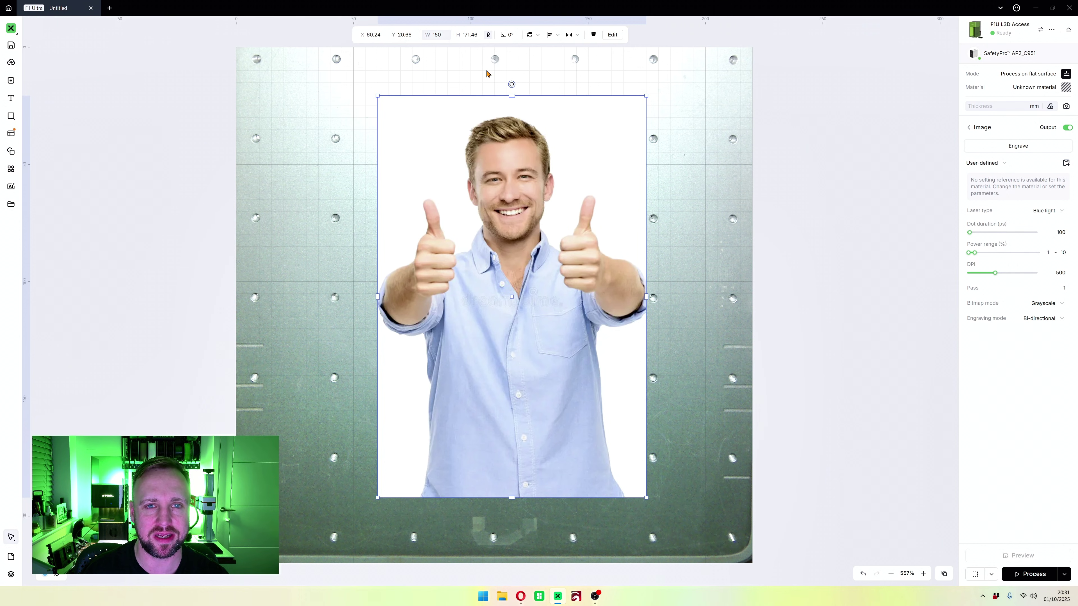
key(Return)
Step: Scale the photo down to 118.7 × 177.75 mm at X 48.27, Y 17.2, undoing an unlocked stretch
drag(511, 125, 467, 114)
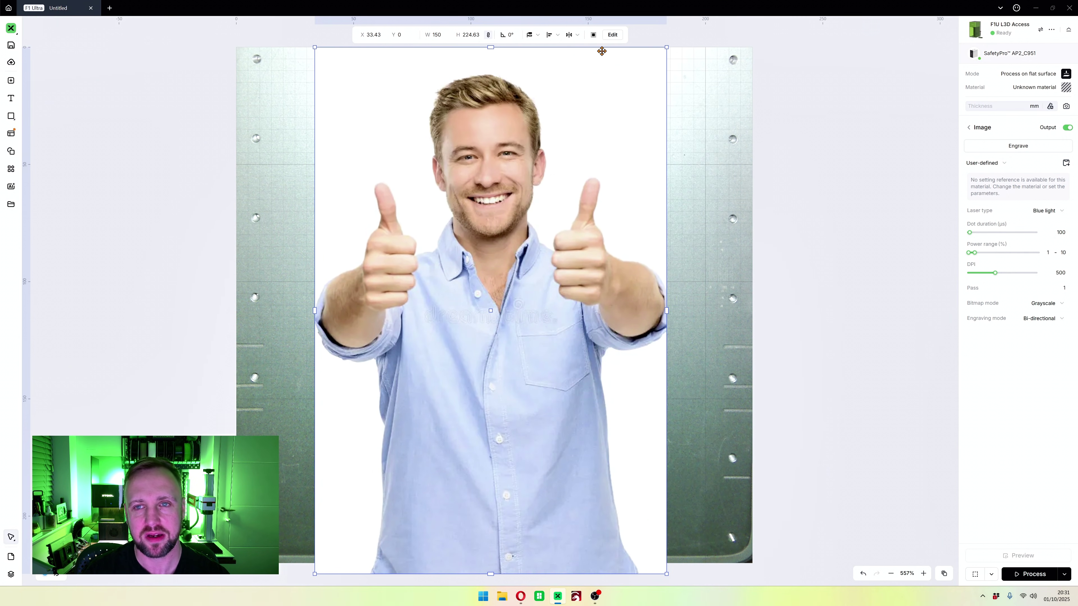
drag(667, 47, 597, 150)
drag(455, 121, 488, 59)
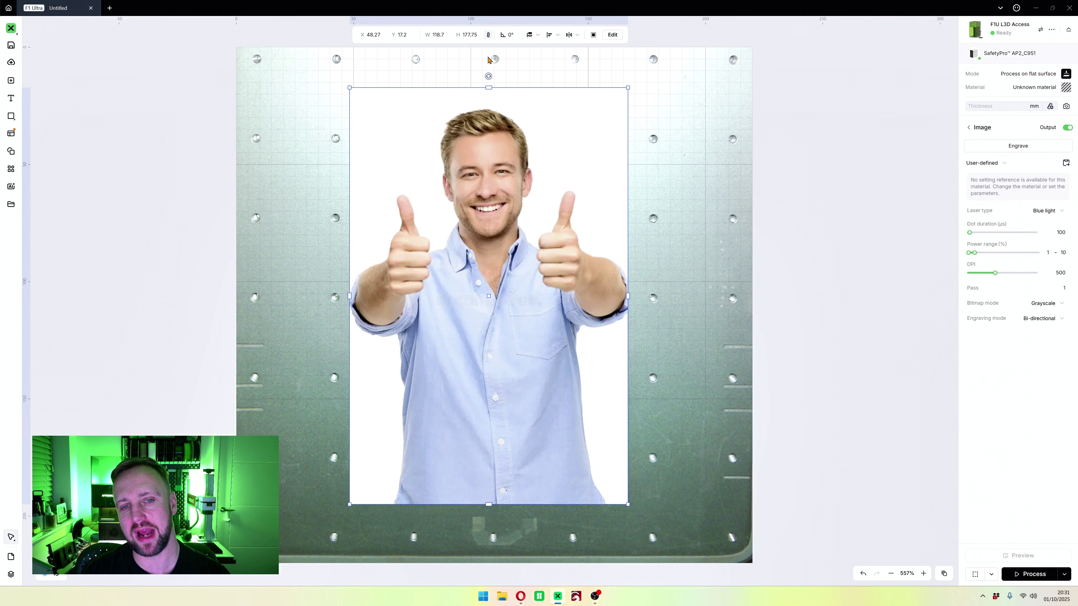
click(488, 35)
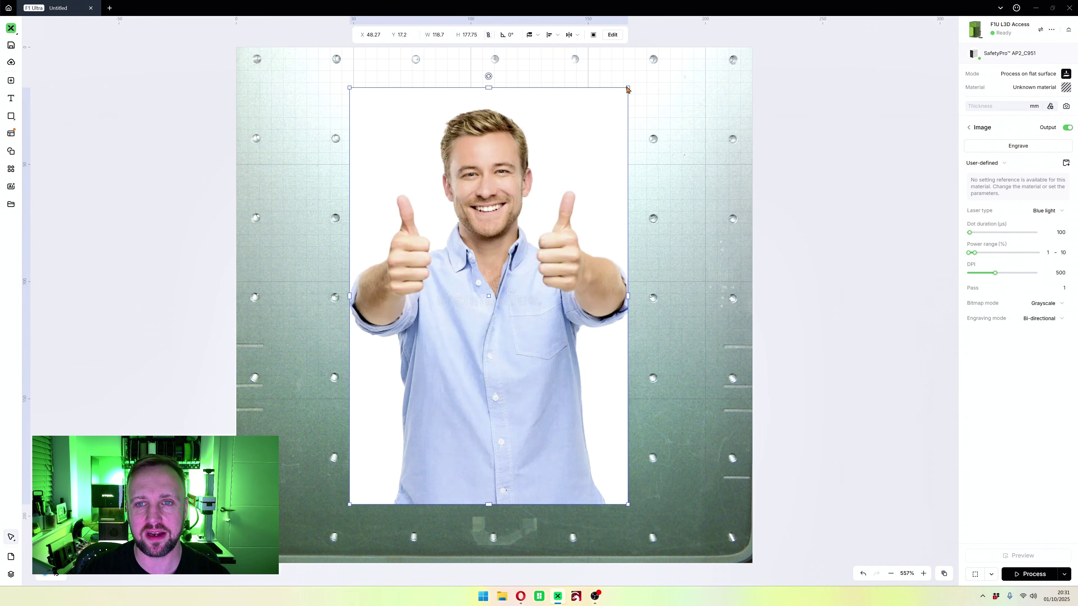
drag(628, 88, 521, 97)
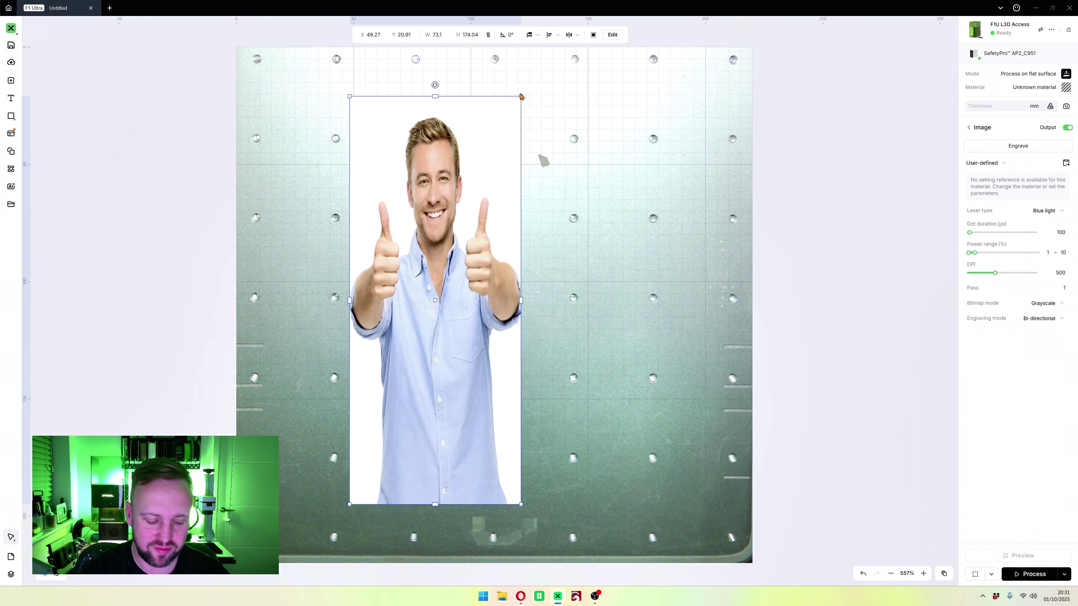
key(ctrl+z)
click(489, 36)
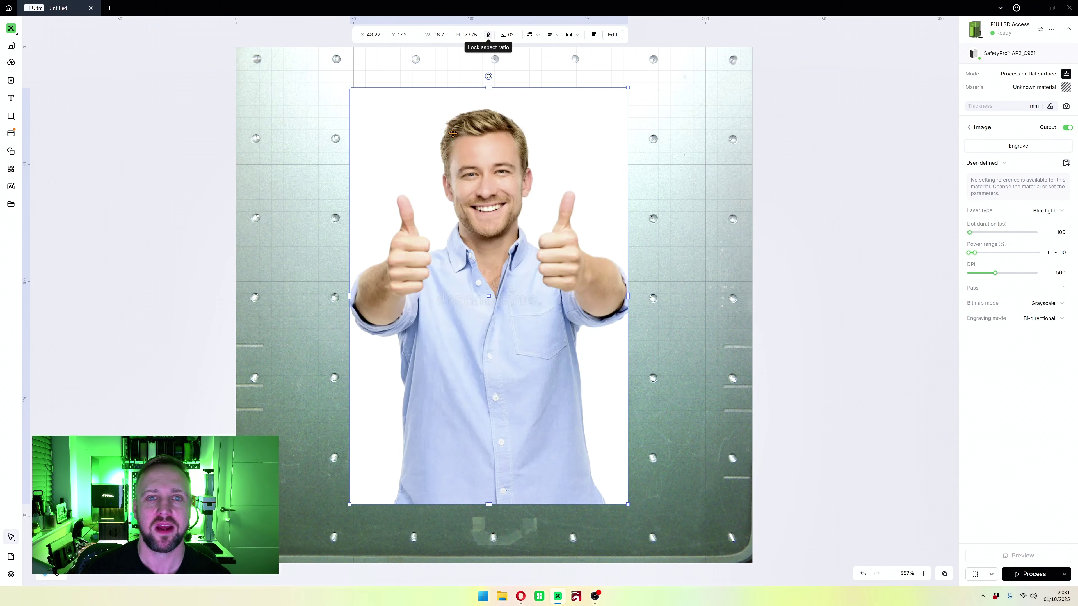
drag(489, 77, 492, 117)
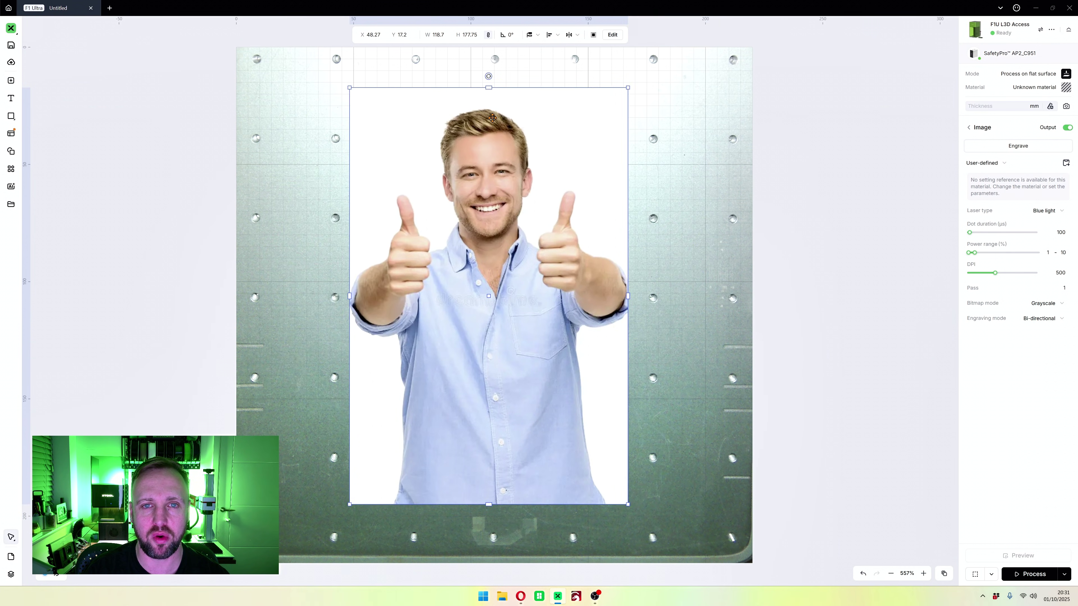
click(512, 35)
text(50)
key(Return)
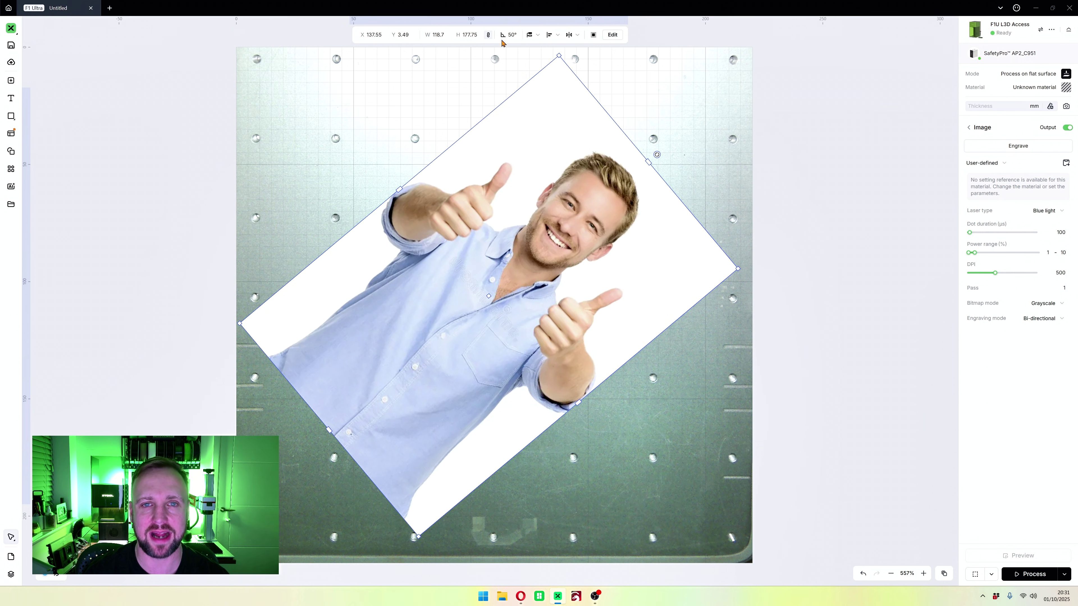
click(503, 35)
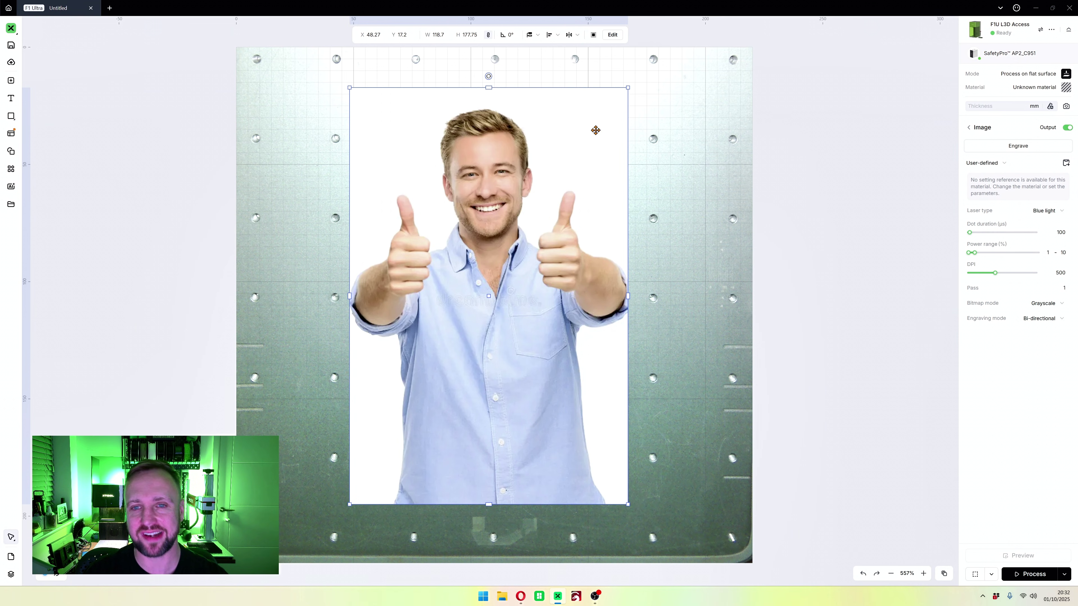
Step: Nudge the portrait to X 49.35, Y 15.77 and bring up the Image editing panel
click(301, 138)
click(436, 169)
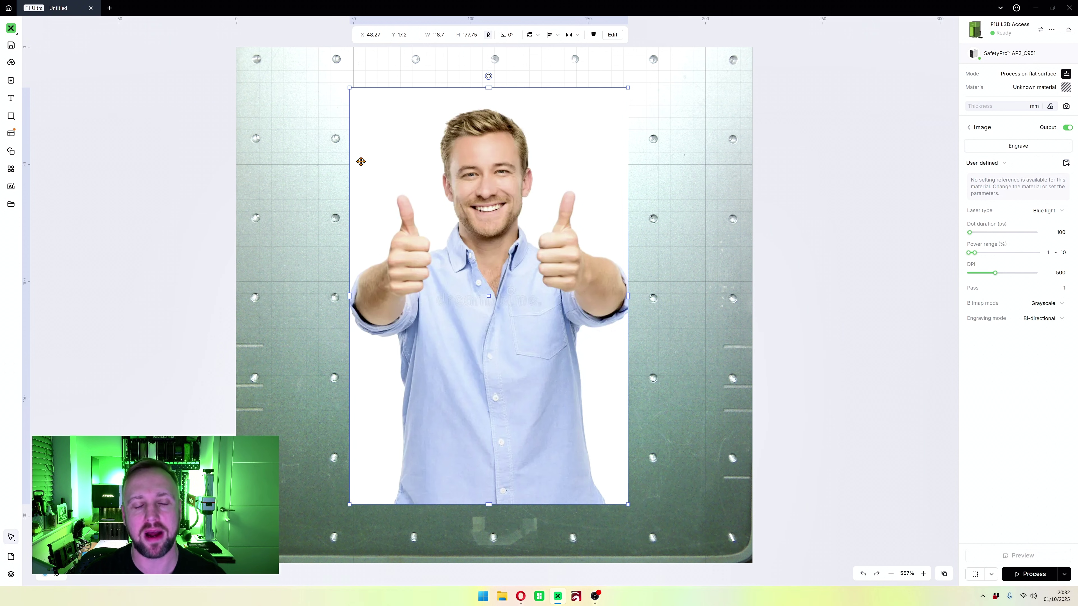
drag(409, 159, 412, 155)
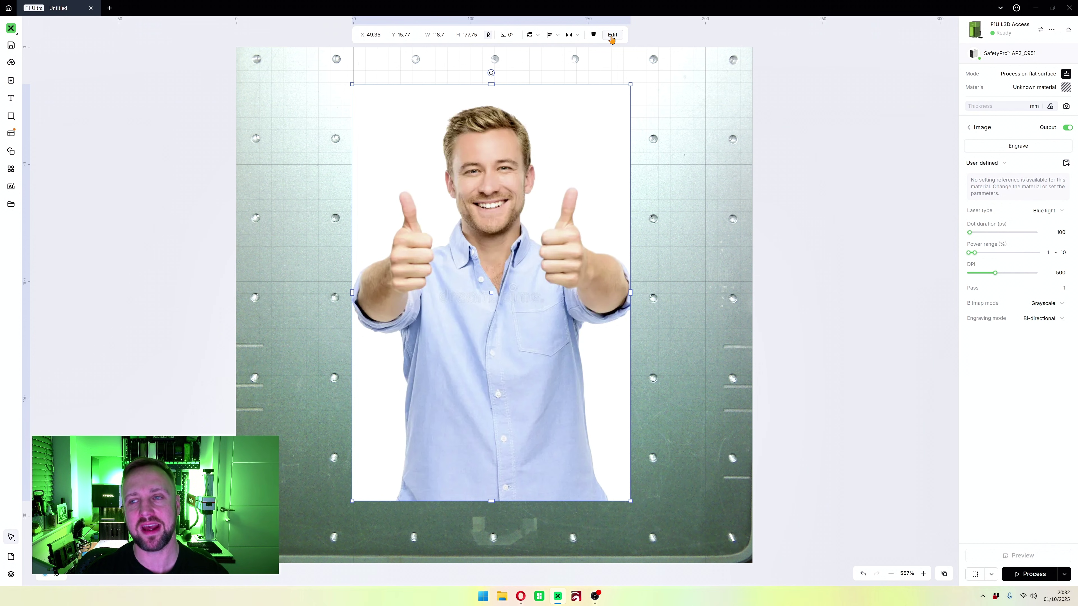
click(677, 130)
click(569, 179)
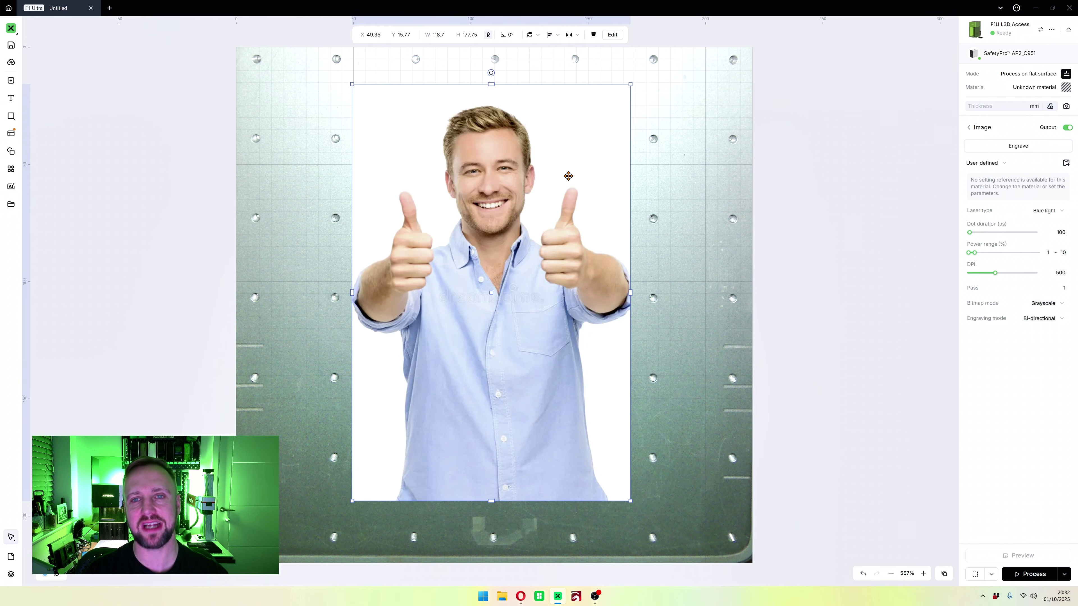
click(613, 35)
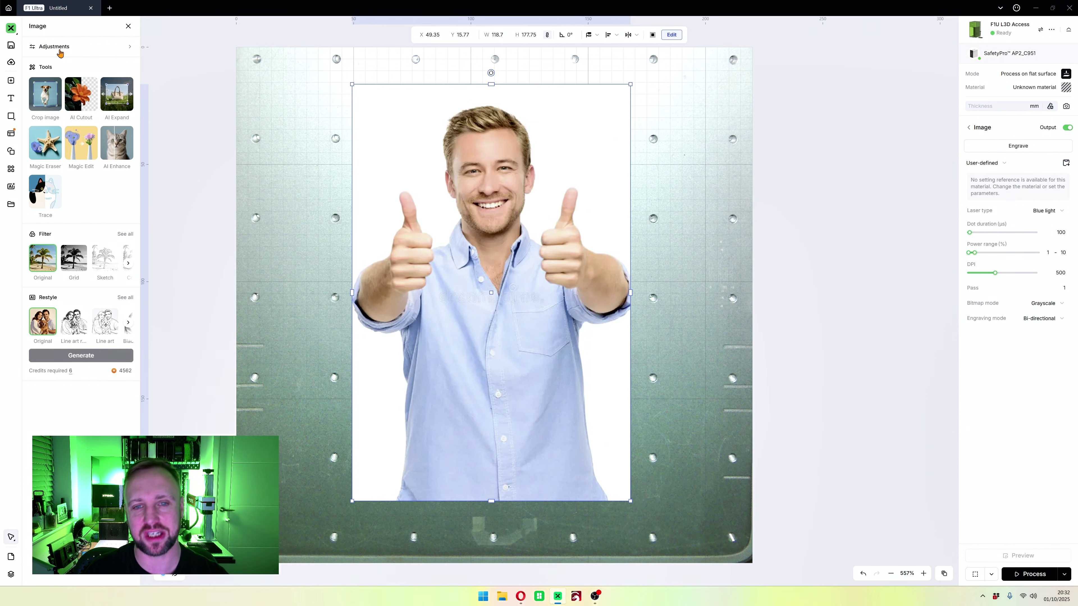
Step: Move the photo right and down to X 58.2, Y 18.4, then close Adjustments and deselect
click(59, 46)
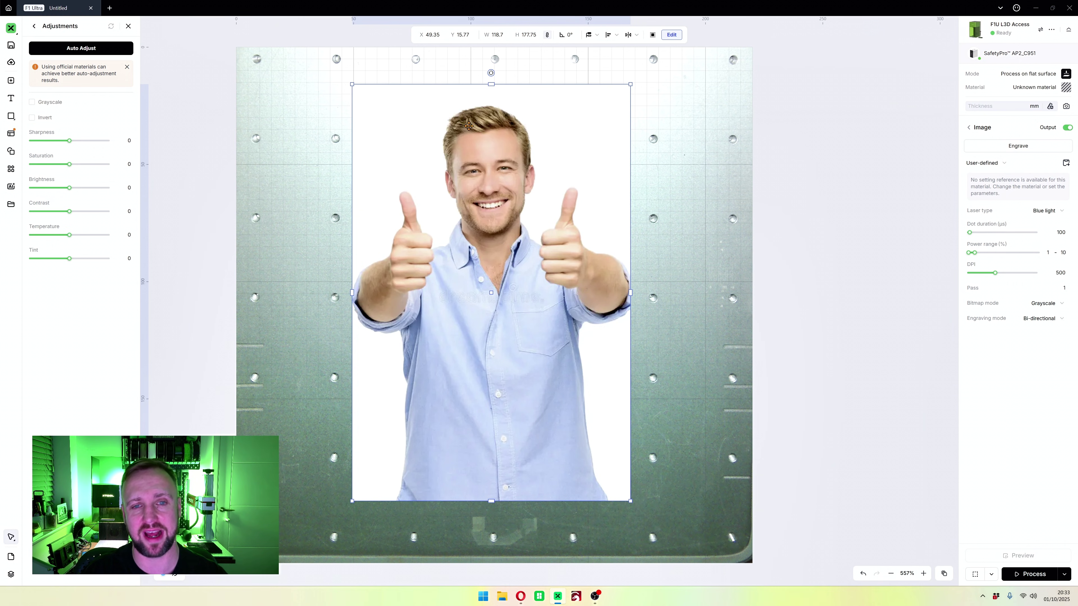
drag(453, 128, 474, 136)
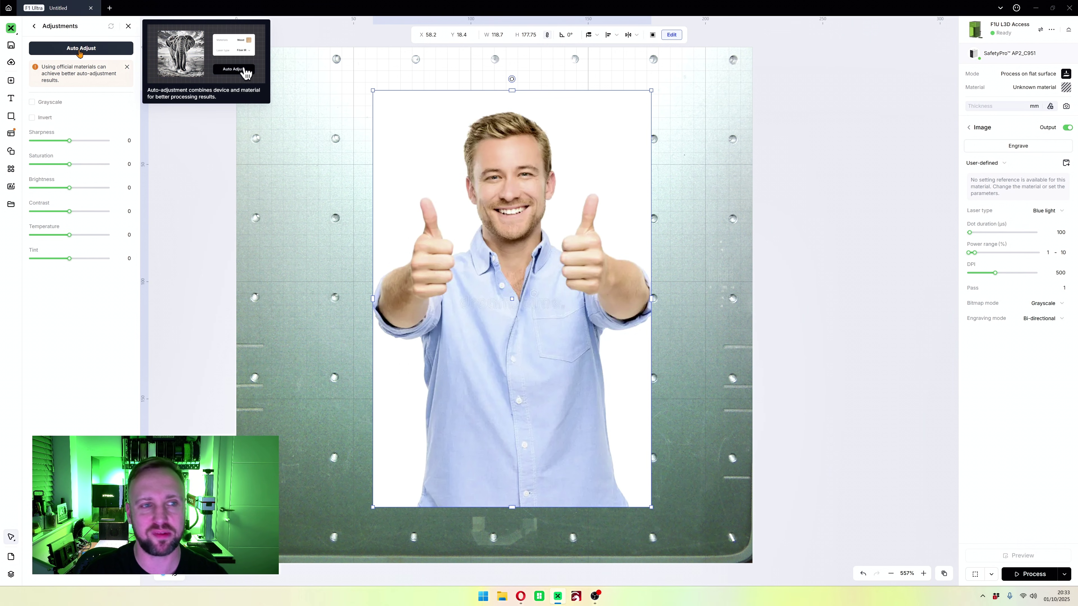
click(706, 111)
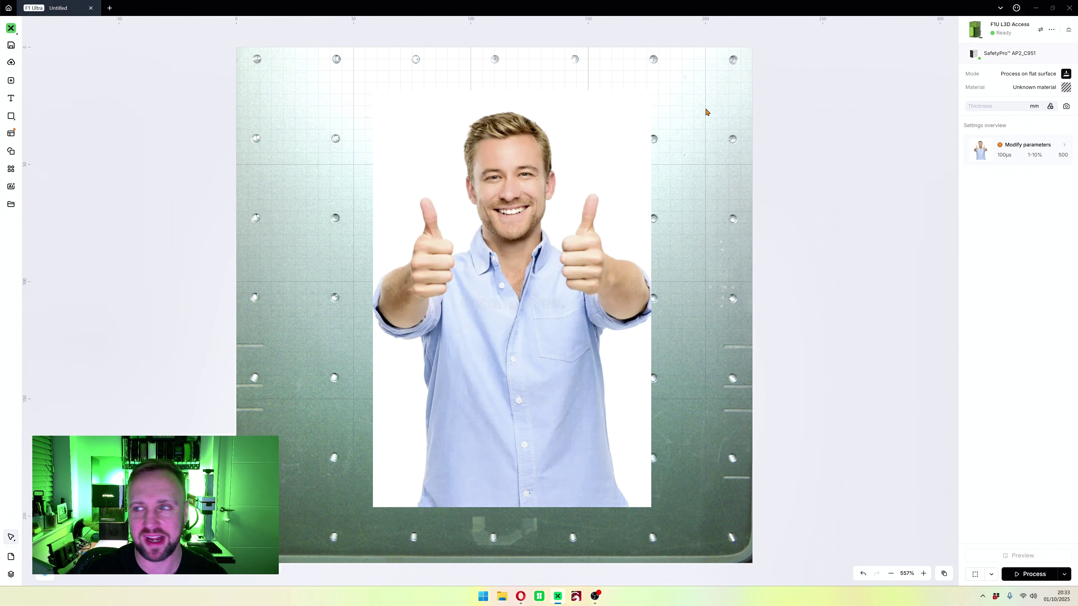
Step: Set the workpiece material to Pine Wood and dismiss the flammable material warning
click(1067, 89)
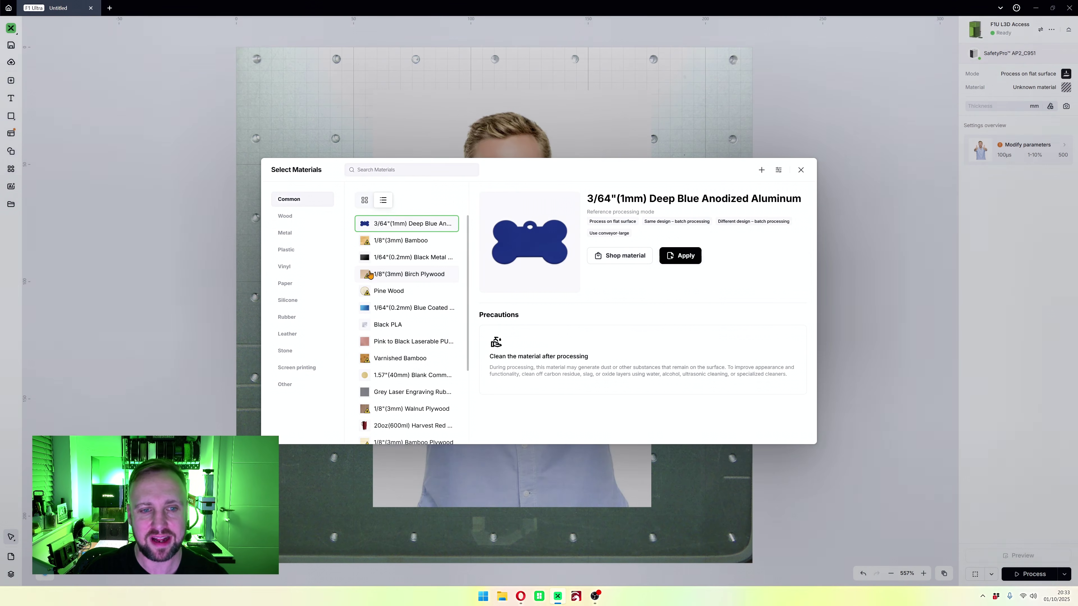
click(394, 297)
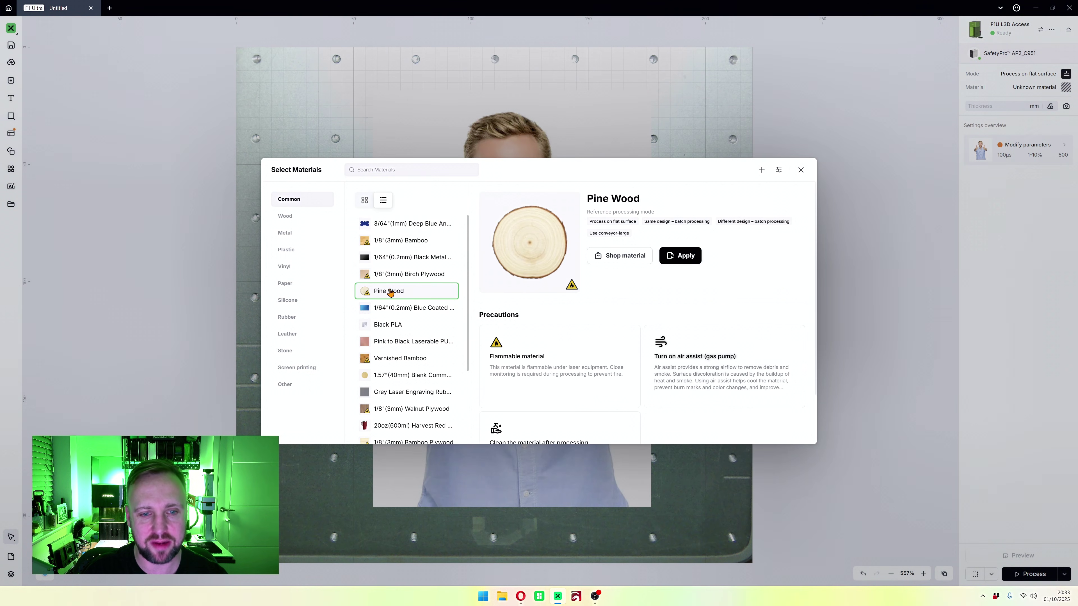
click(680, 256)
click(622, 320)
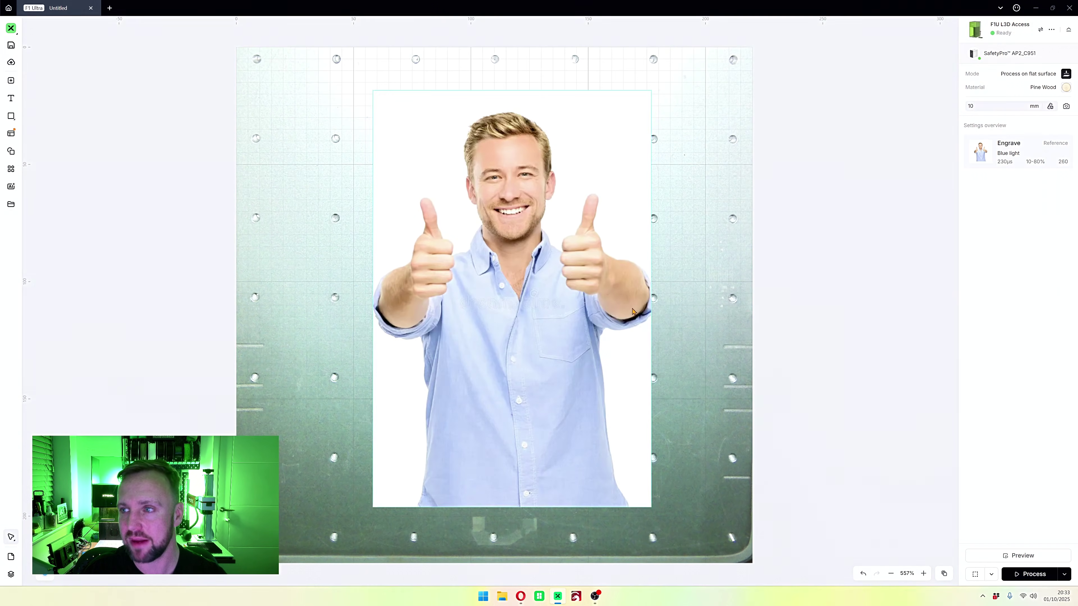
Step: Auto-adjust the photo into high-contrast grayscale at strength 83
click(575, 127)
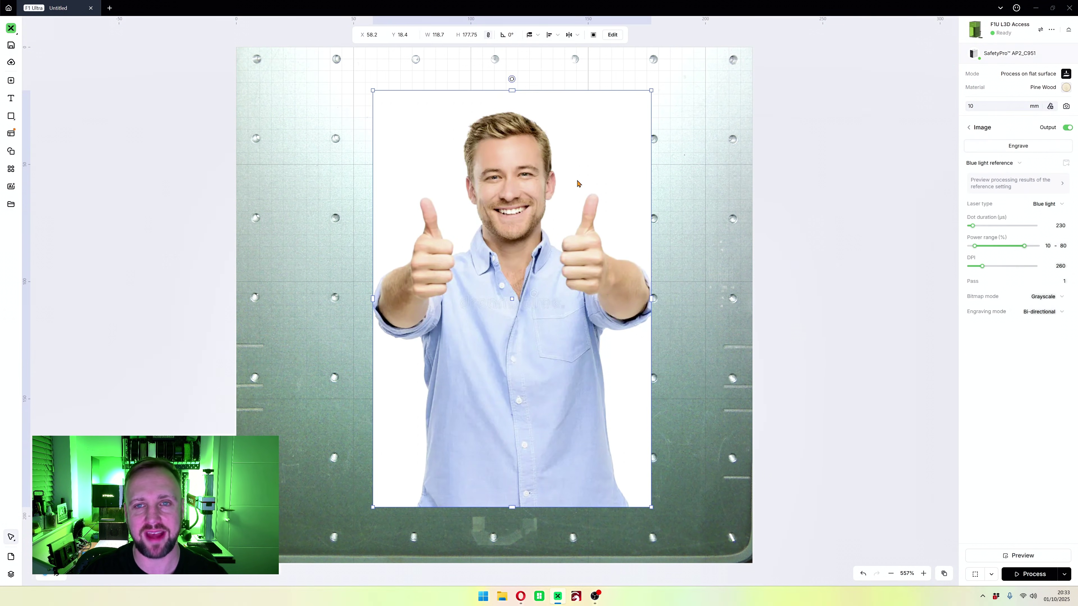
click(613, 35)
click(65, 50)
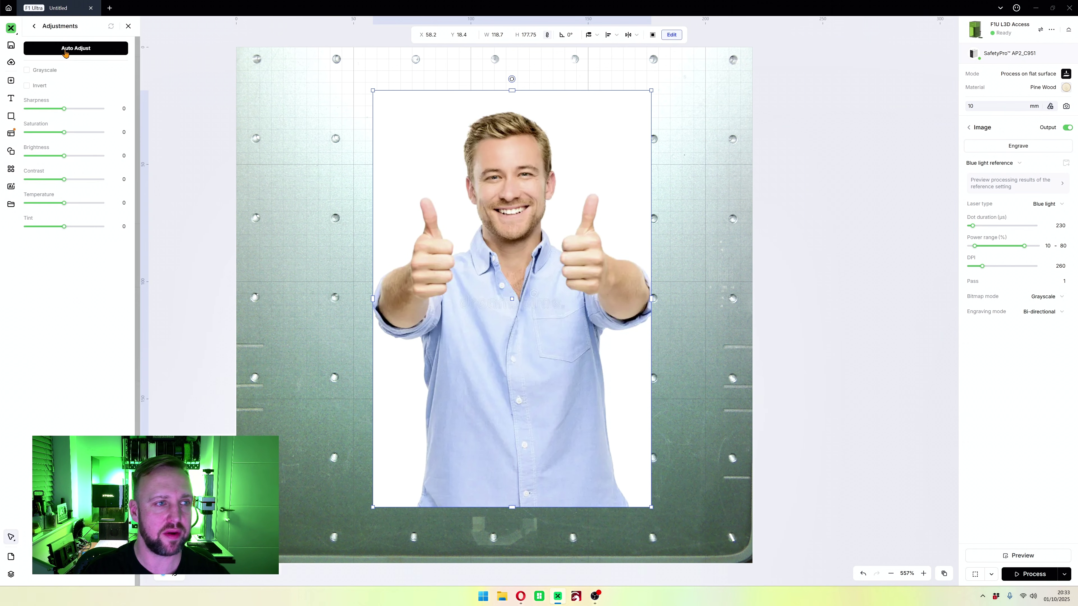
click(83, 49)
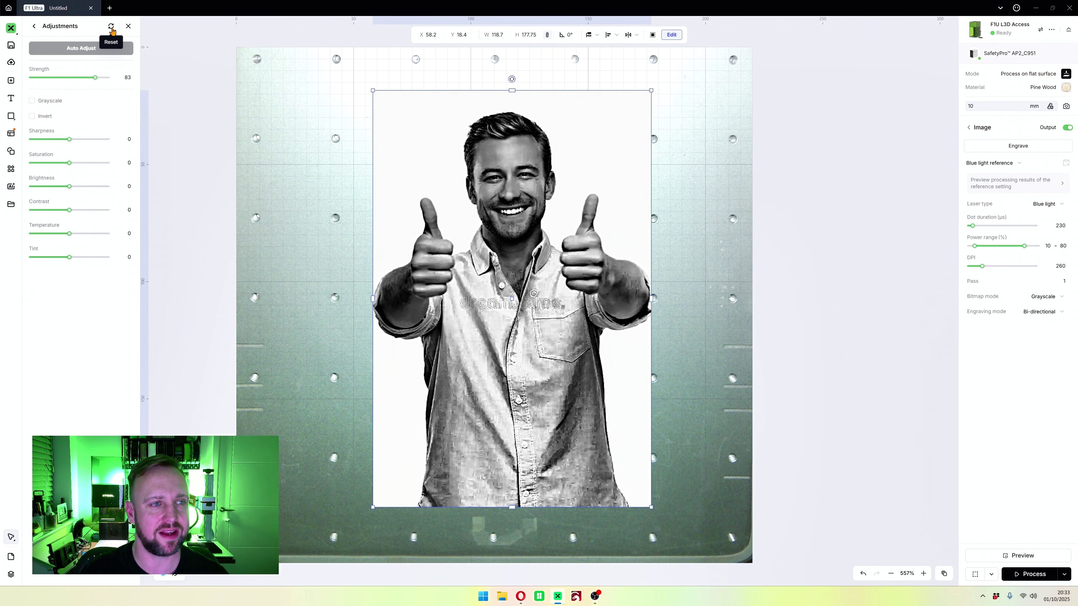
Step: Reset the auto adjustment, set sharpness to 17 and invert the photo's colours
click(112, 28)
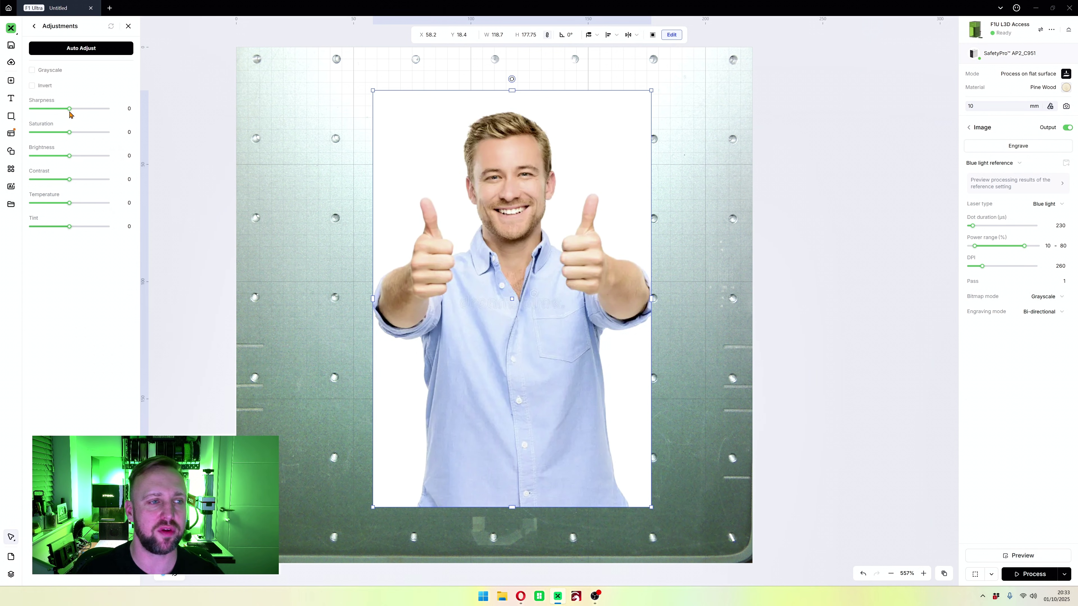
mouse_move(69, 109)
mouse_down()
mouse_move(97, 117)
mouse_move(67, 111)
mouse_up()
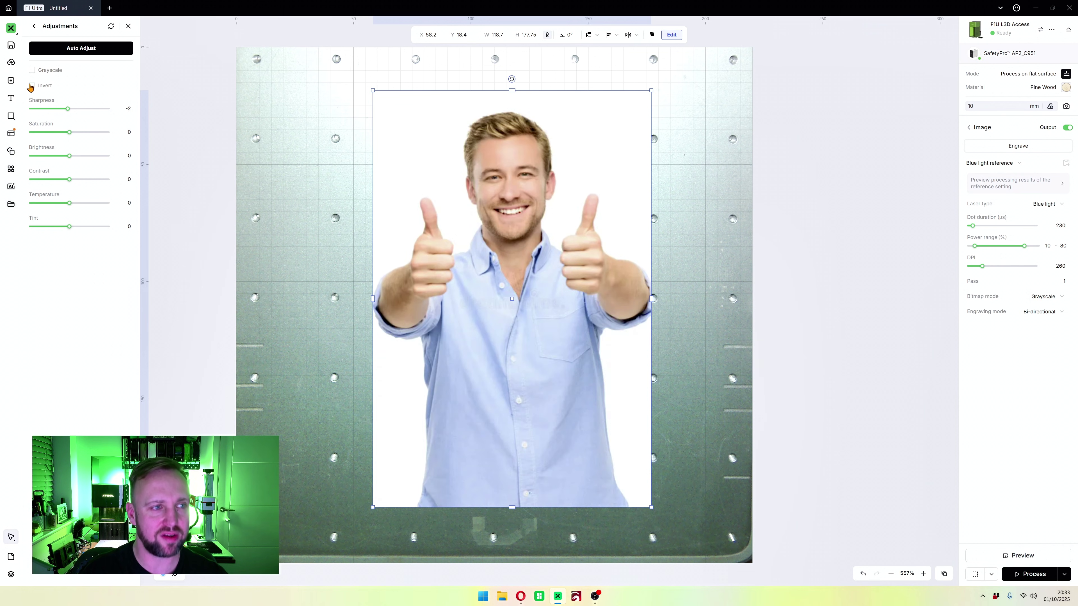
mouse_move(31, 87)
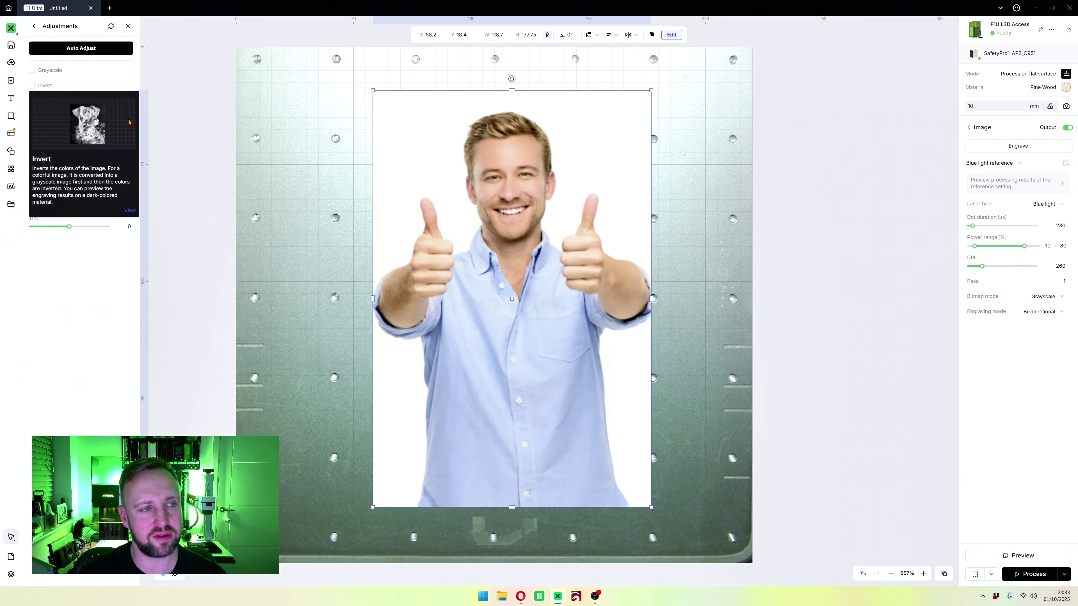
drag(68, 109, 82, 110)
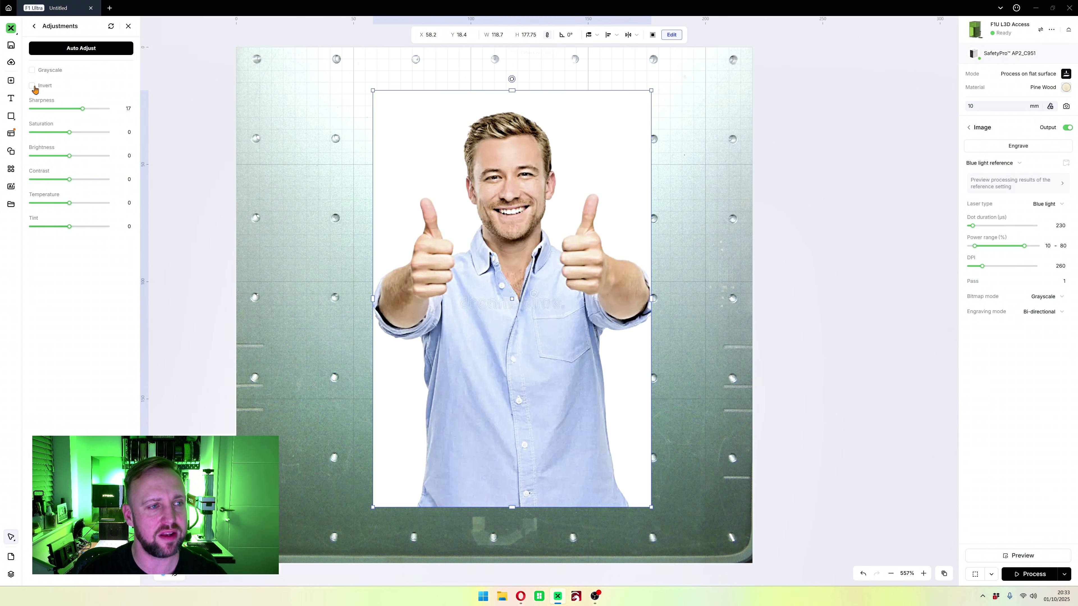
click(32, 87)
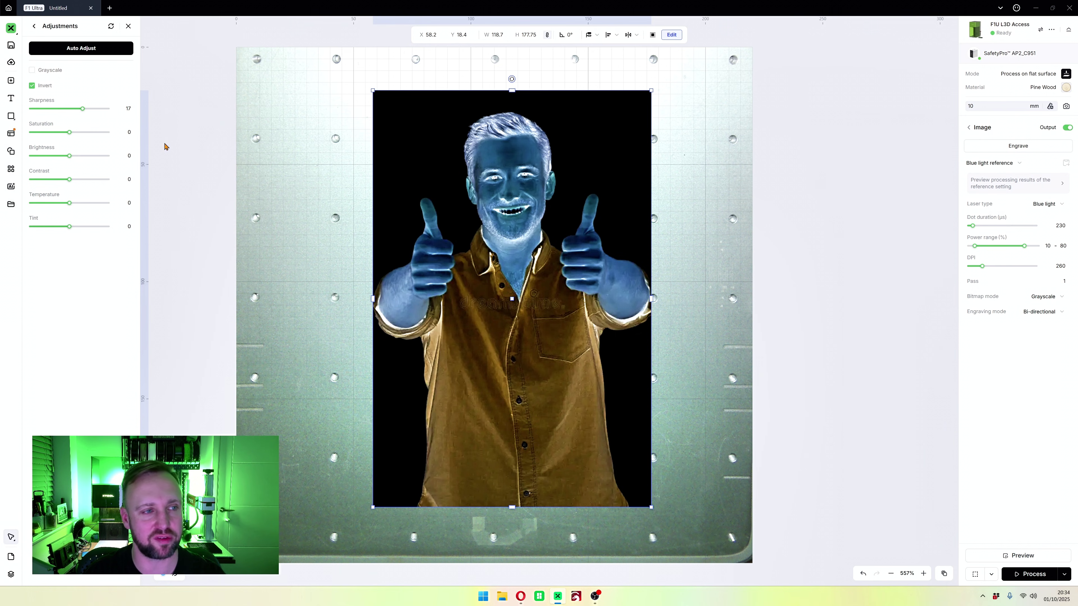
Step: Turn off invert and grayscale to restore full colour, returning to the Image tools
click(32, 85)
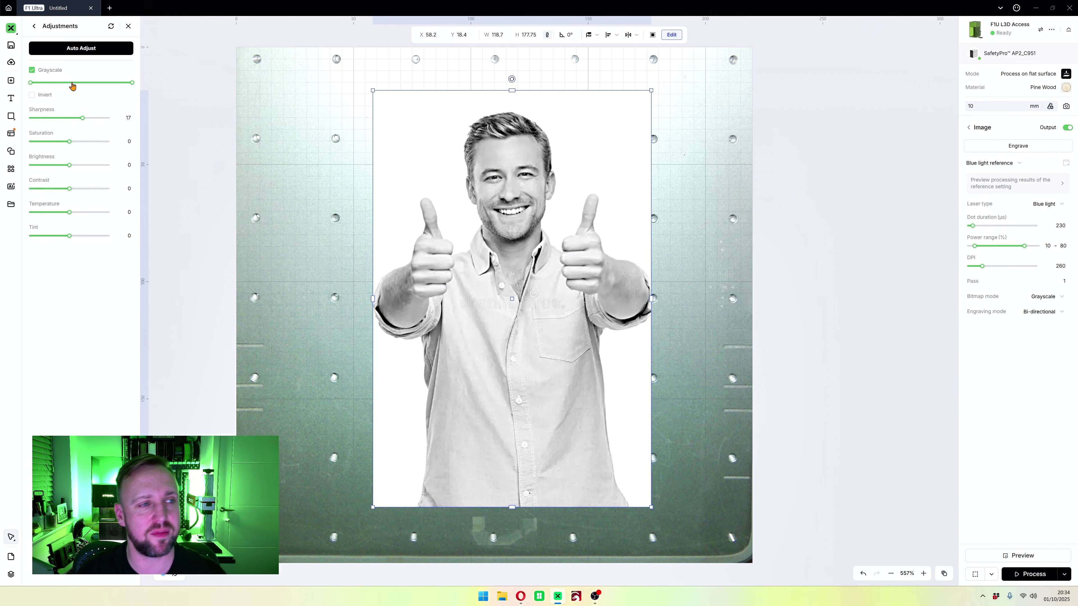
click(32, 70)
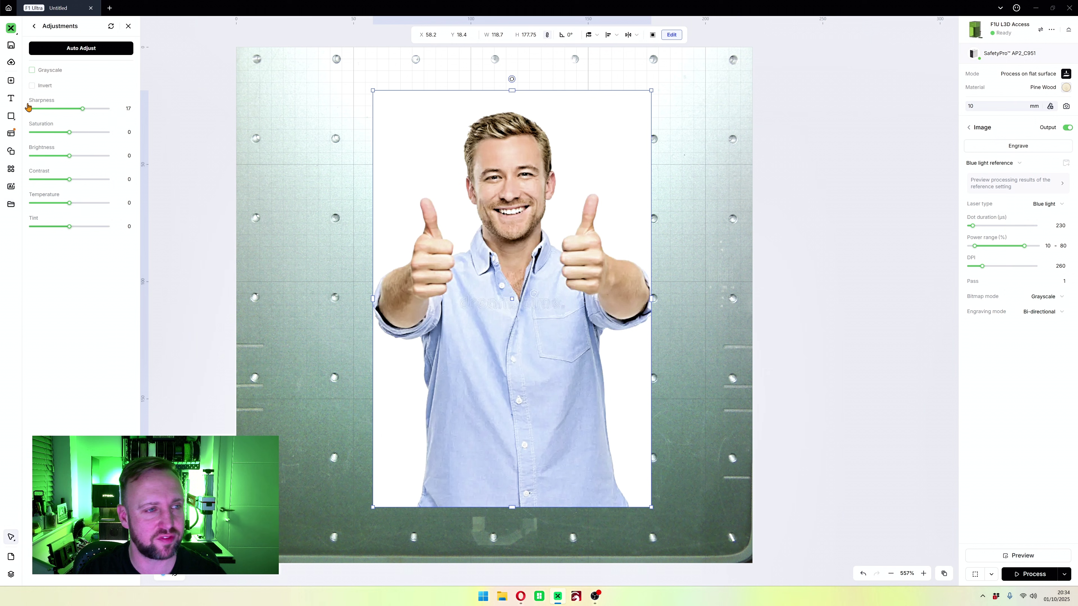
click(31, 26)
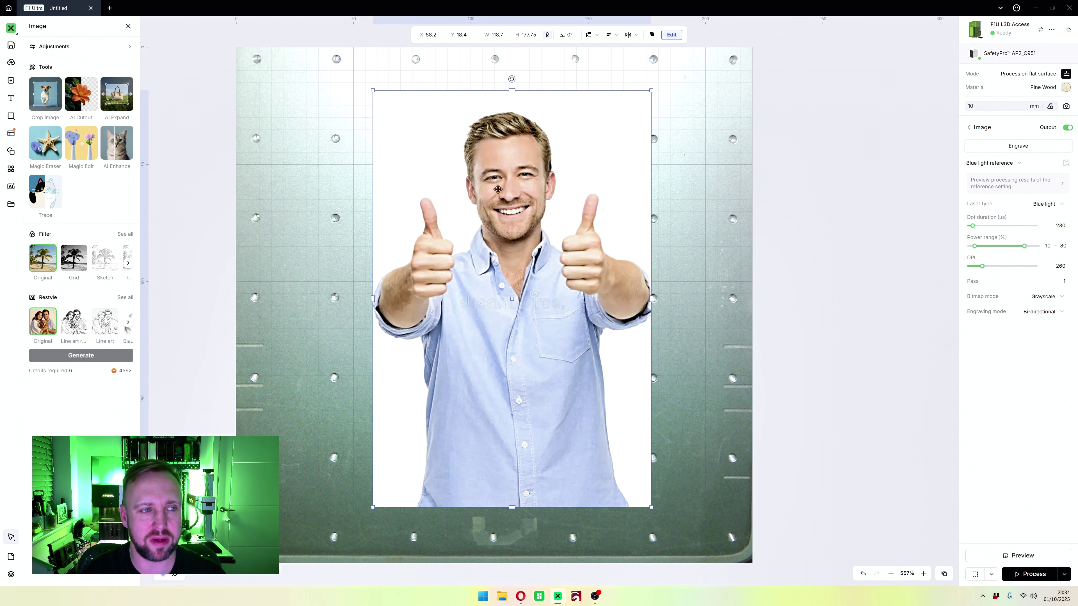
Step: Try 1:1 and 4:3 crop ratios on the portrait, then return to free-form Random
click(44, 107)
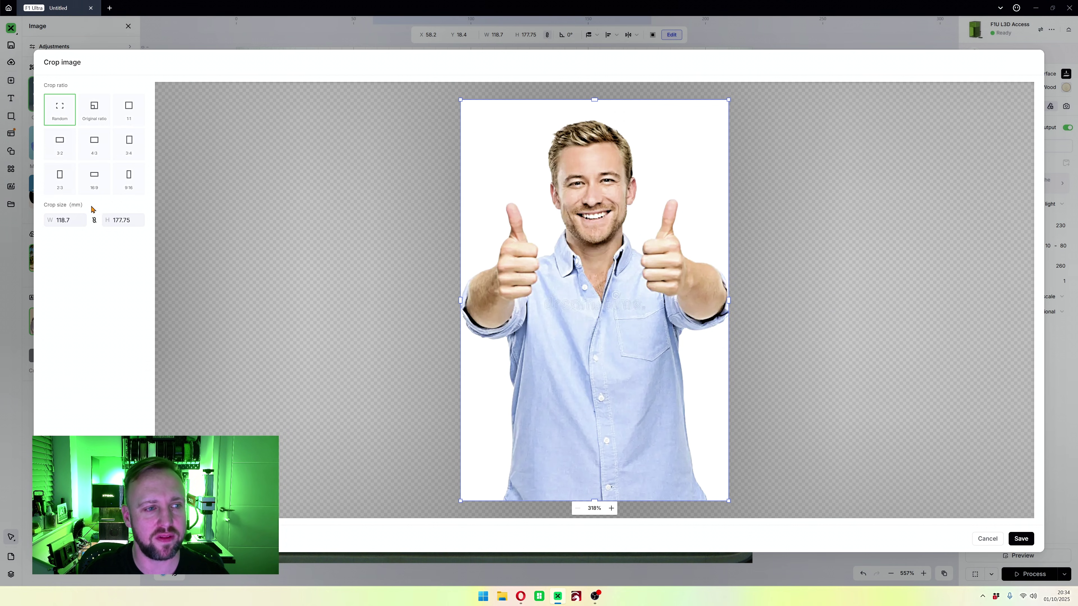
click(125, 114)
drag(522, 257, 538, 311)
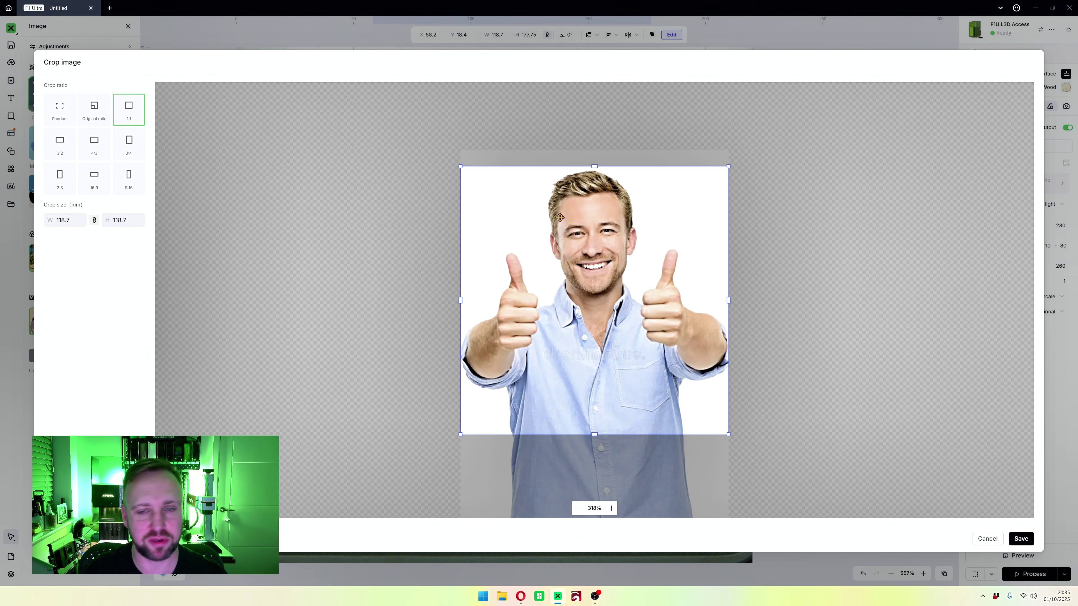
click(89, 144)
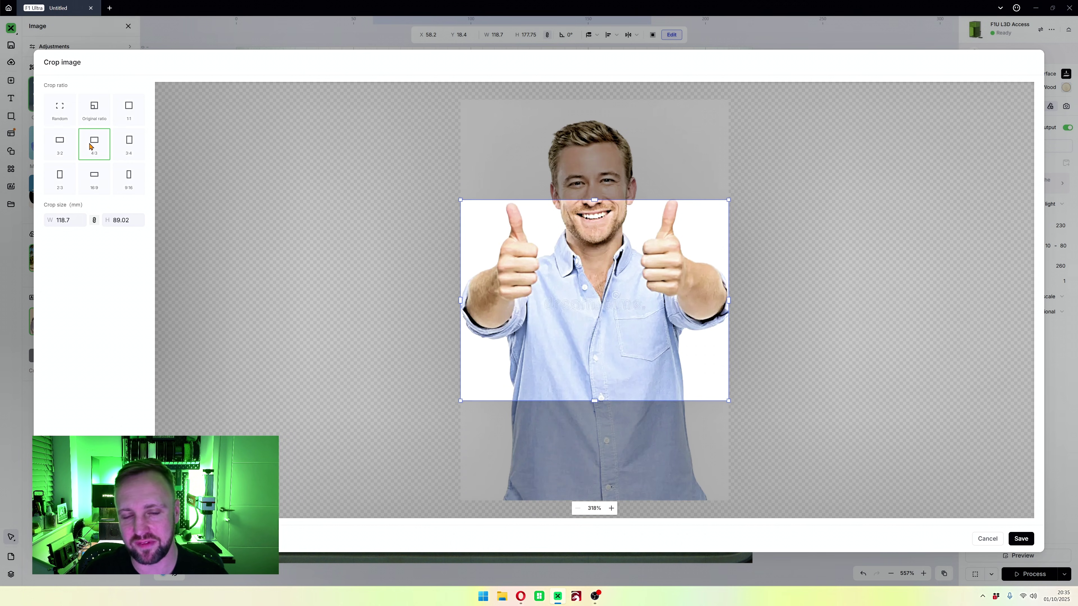
click(62, 107)
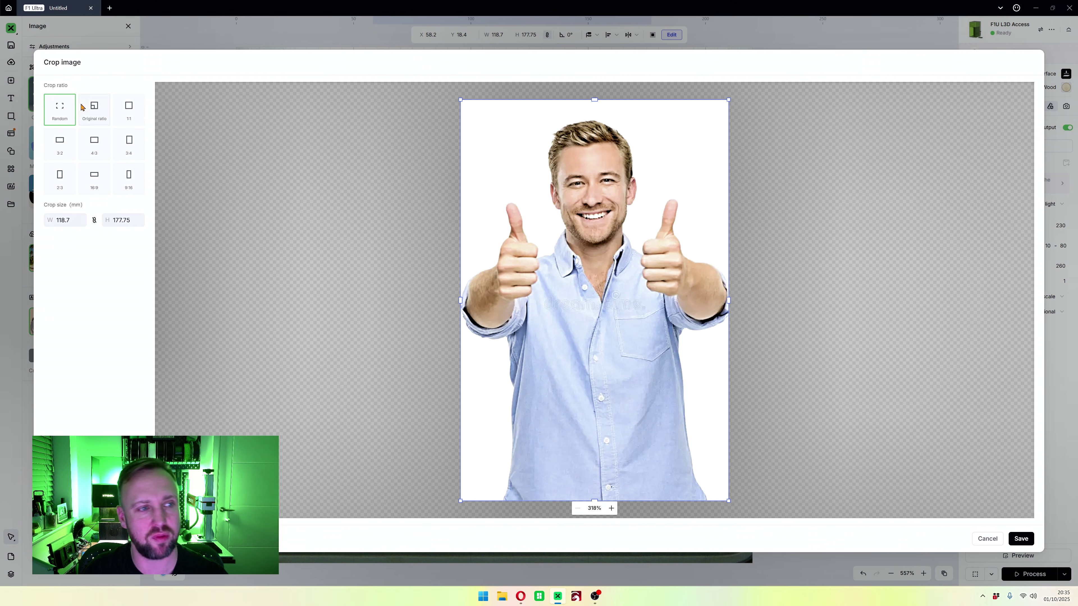
Step: Crop to head and upper chest at 118.7 × 99.44 mm, save, and reposition it
drag(595, 101, 594, 120)
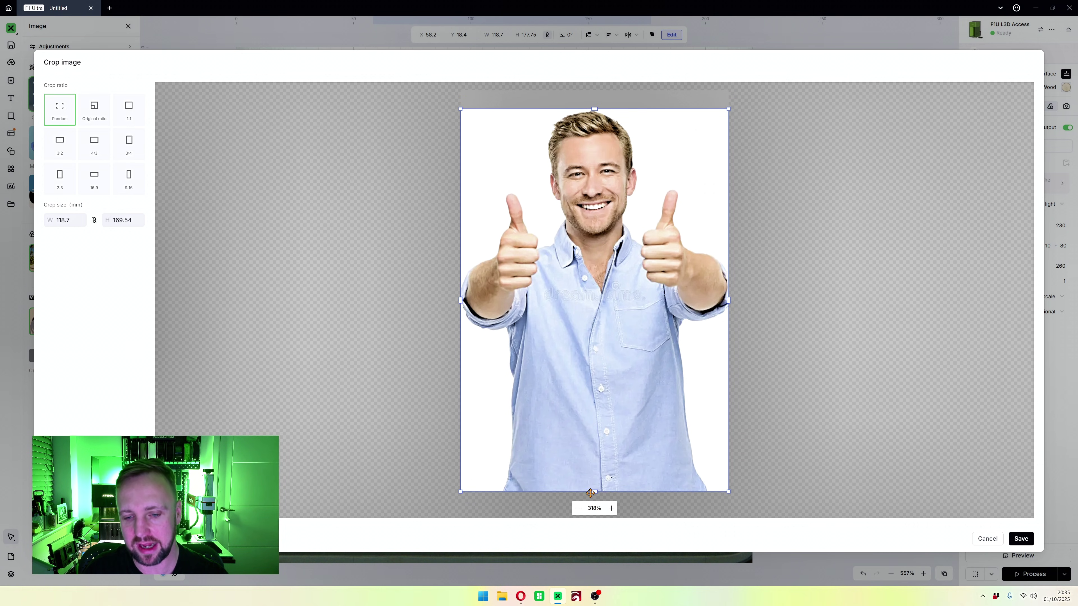
mouse_move(598, 344)
mouse_down()
mouse_move(599, 318)
mouse_move(598, 331)
mouse_up()
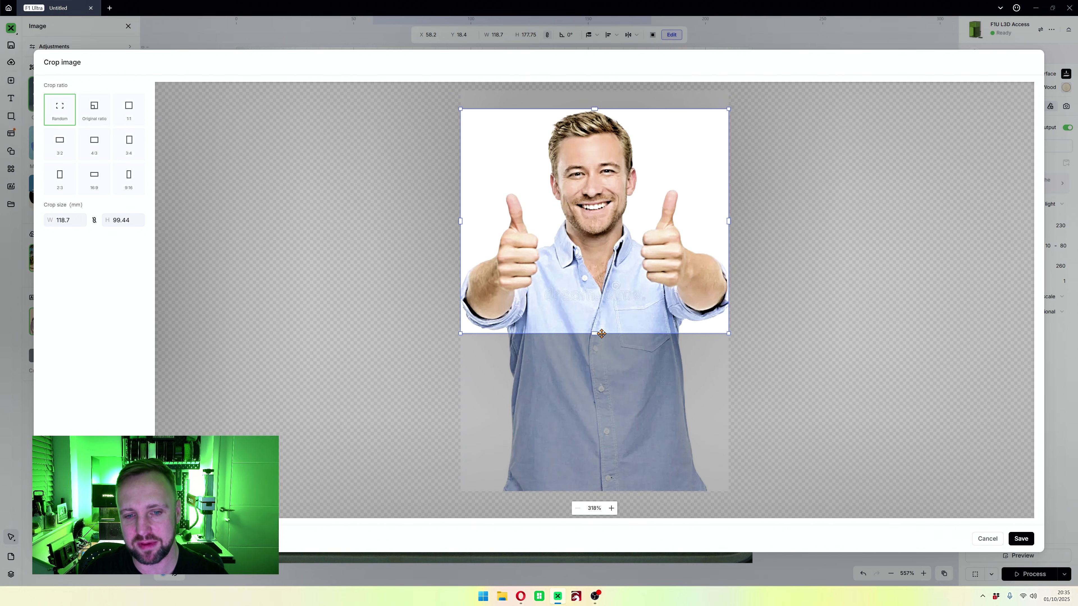
click(1018, 539)
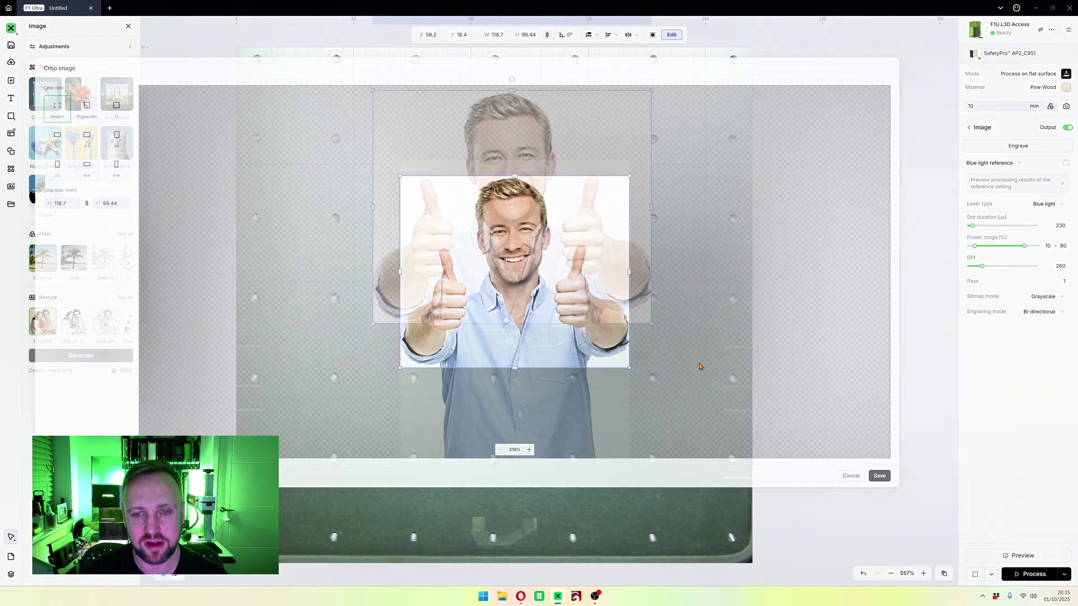
drag(504, 256, 409, 240)
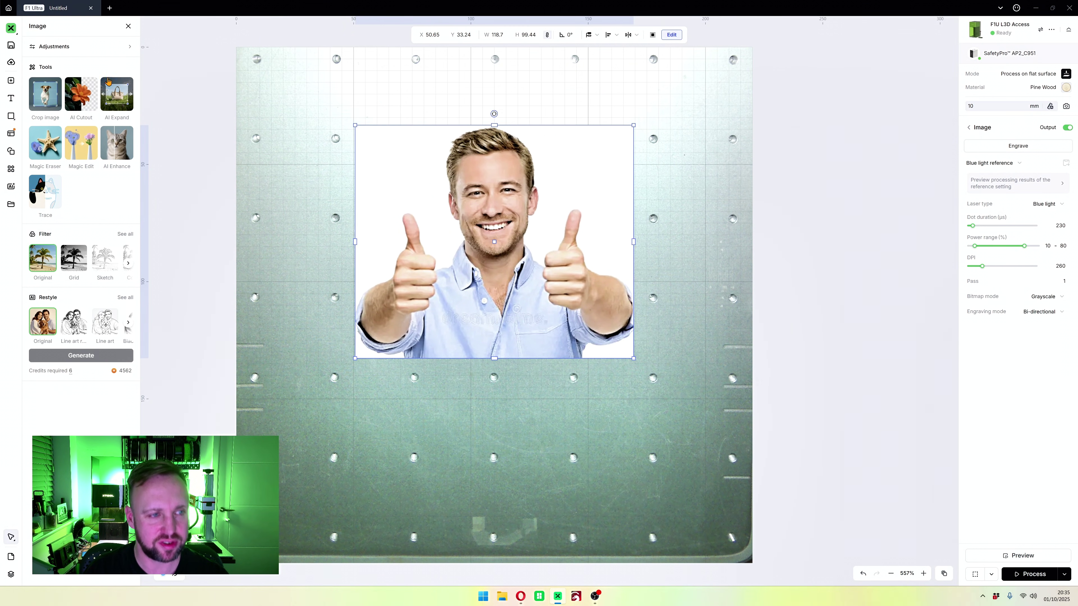
Step: Run AI Cutout to preview the portrait with its white background made transparent
click(81, 101)
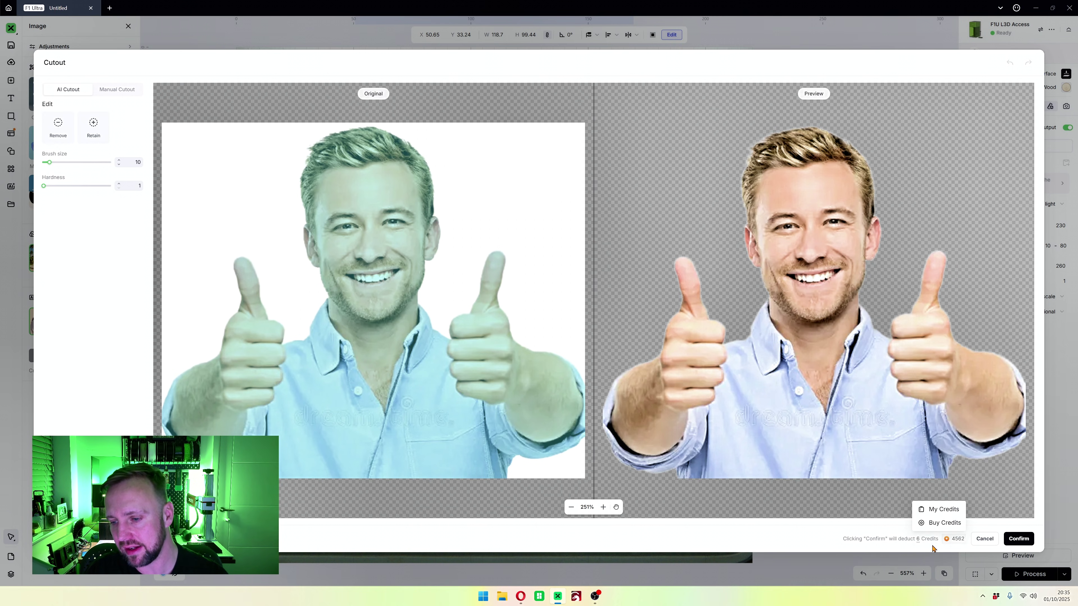
mouse_move(917, 547)
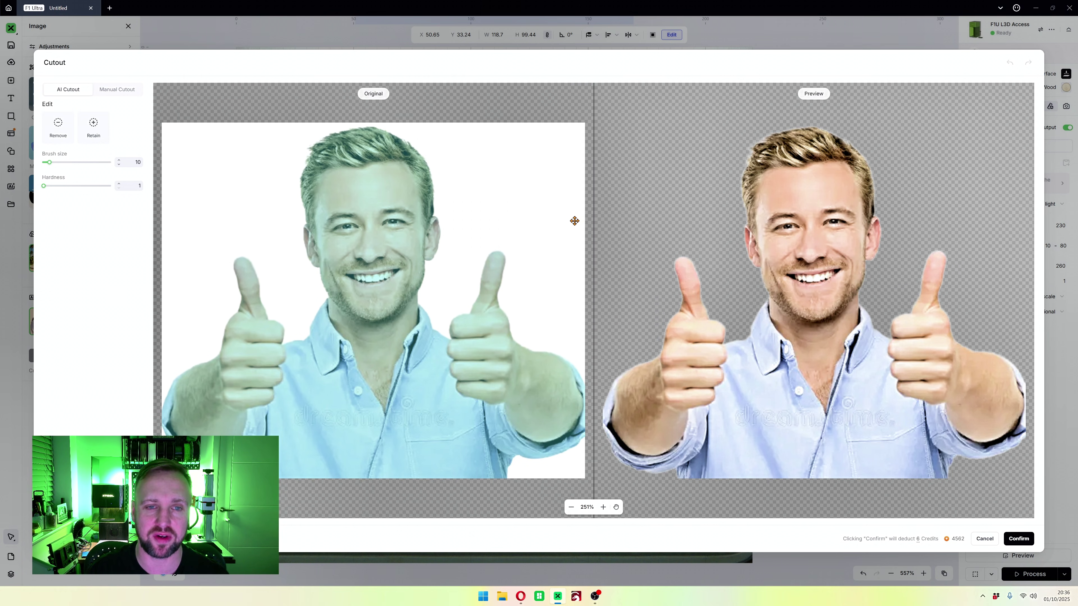
Step: In Manual Cutout, remove the white background with the magic wand at fuzziness 19, including both bottom corners
click(112, 90)
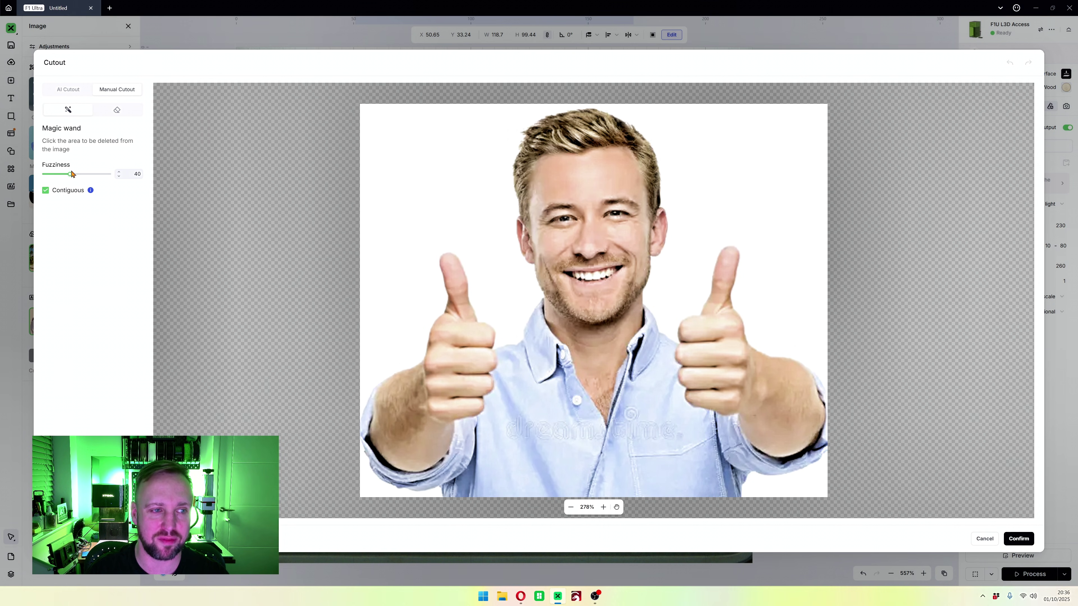
click(444, 166)
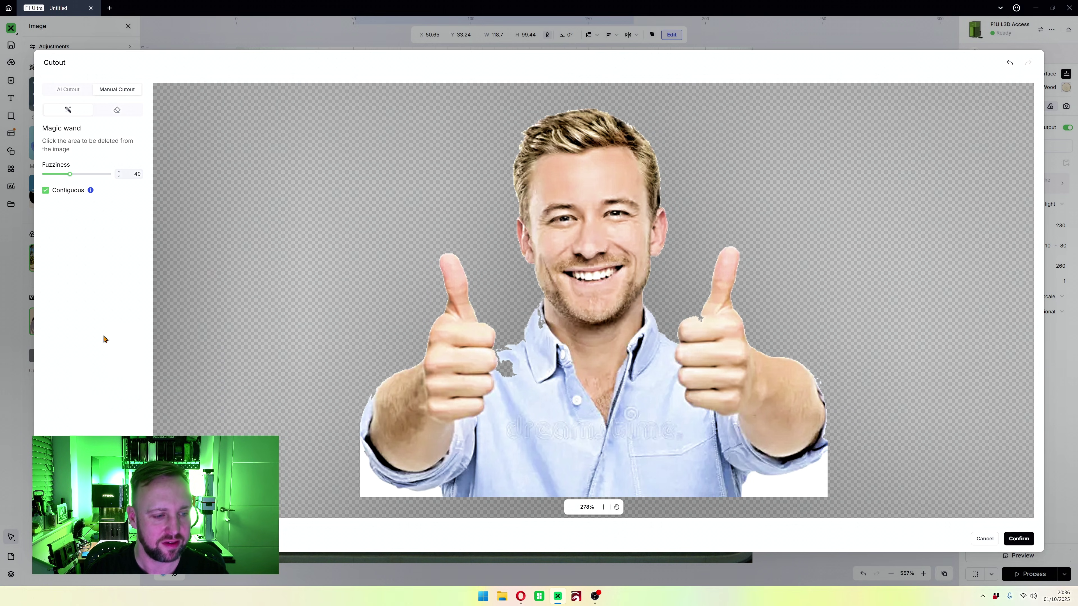
click(1009, 63)
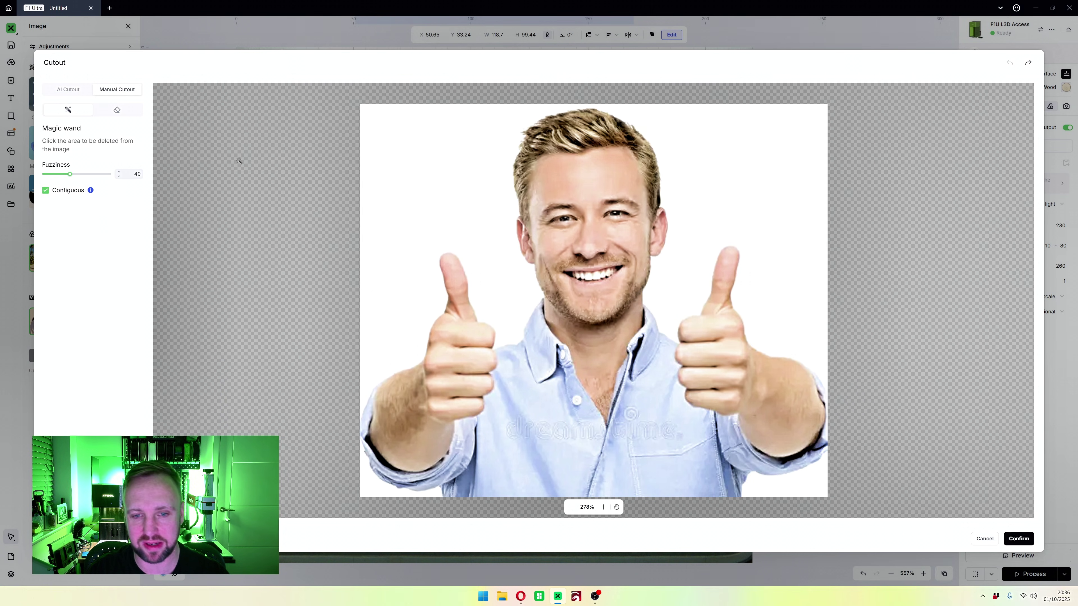
drag(68, 174, 55, 174)
click(441, 187)
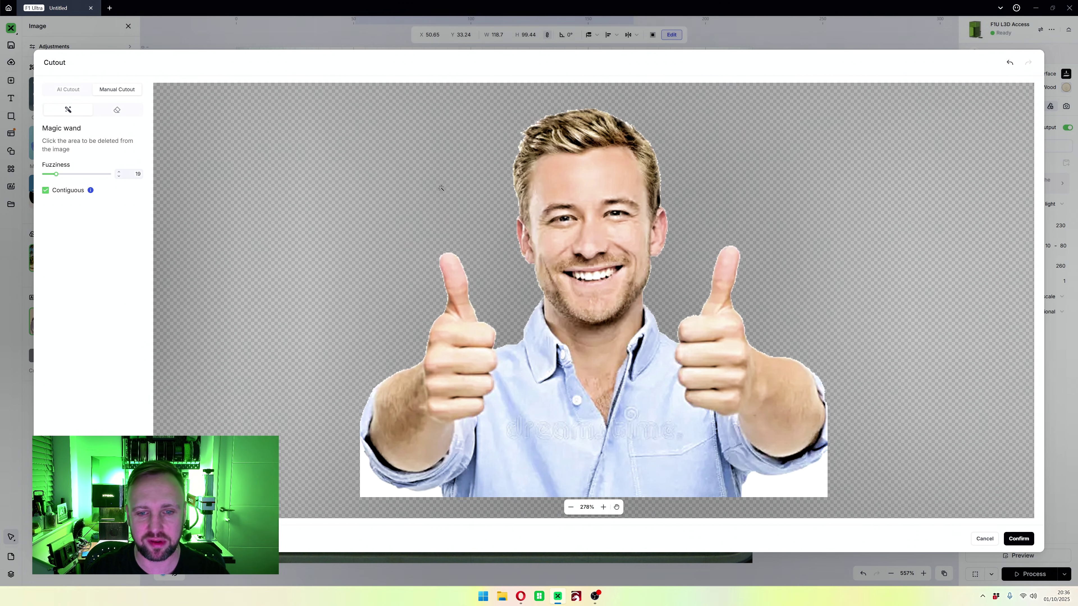
click(366, 494)
click(815, 492)
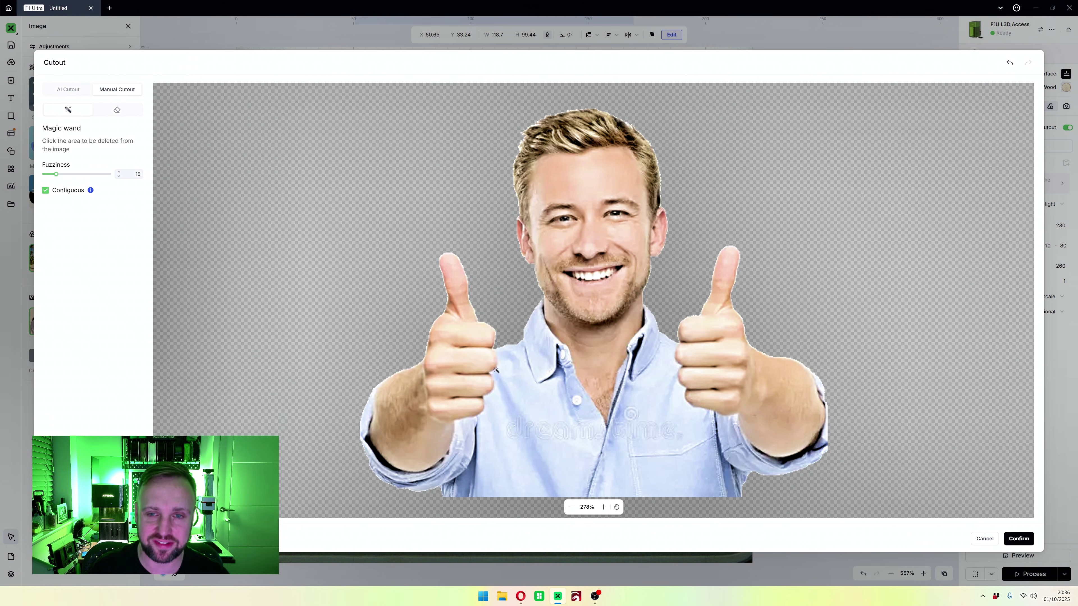
Step: Confirm the cutout, move the portrait to X 48.26, Y 41.25, then generate and cancel an AI Expand of 'a field of flowers in the background'
click(1029, 537)
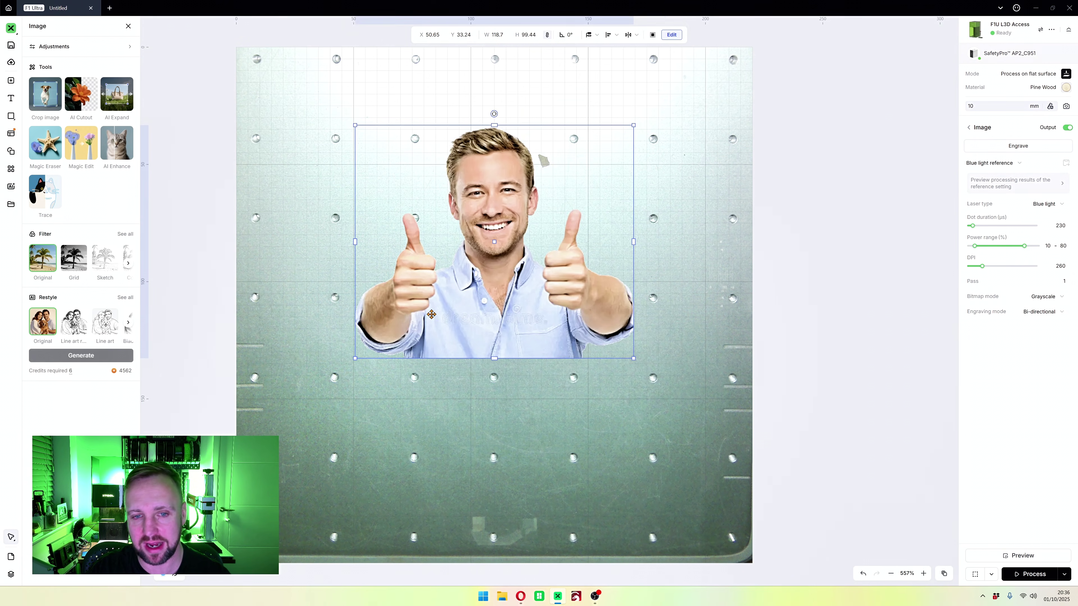
mouse_move(431, 314)
mouse_down()
mouse_move(442, 329)
mouse_move(426, 333)
mouse_up()
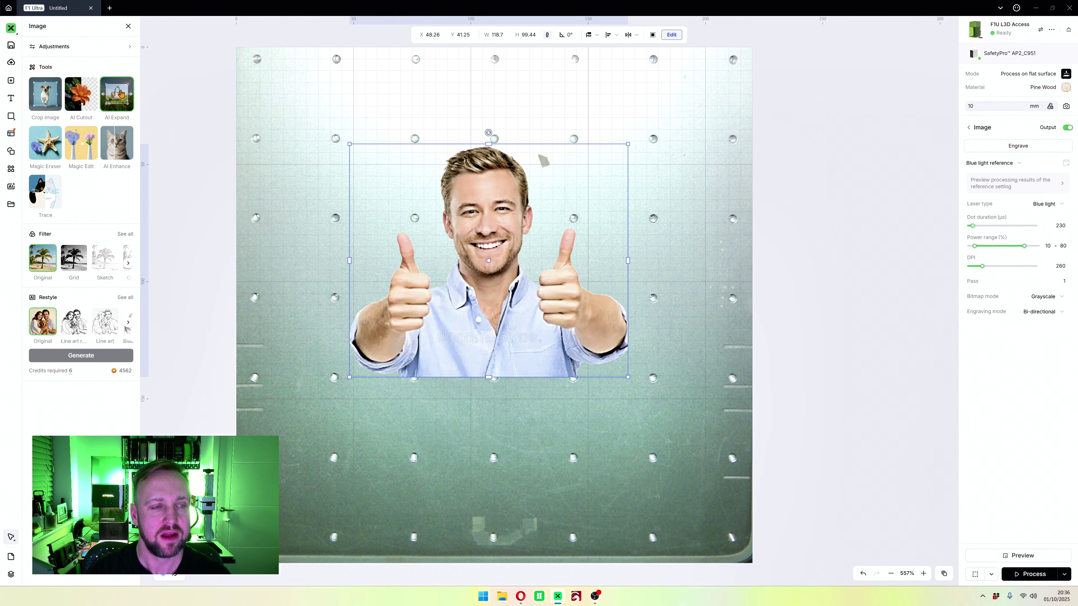
click(121, 94)
click(86, 180)
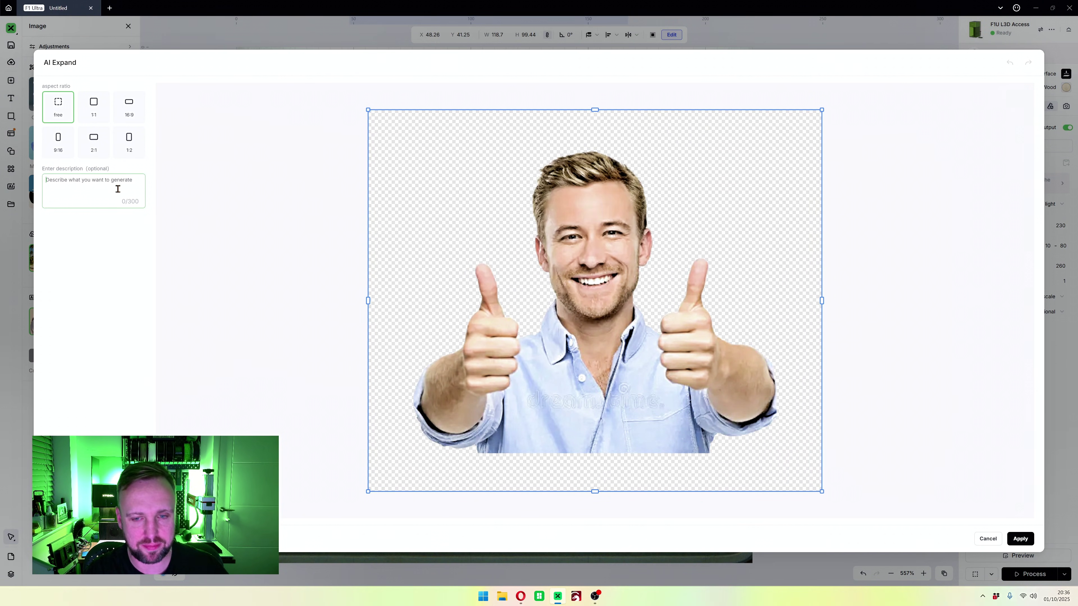
text(a field of flowers in the ba)
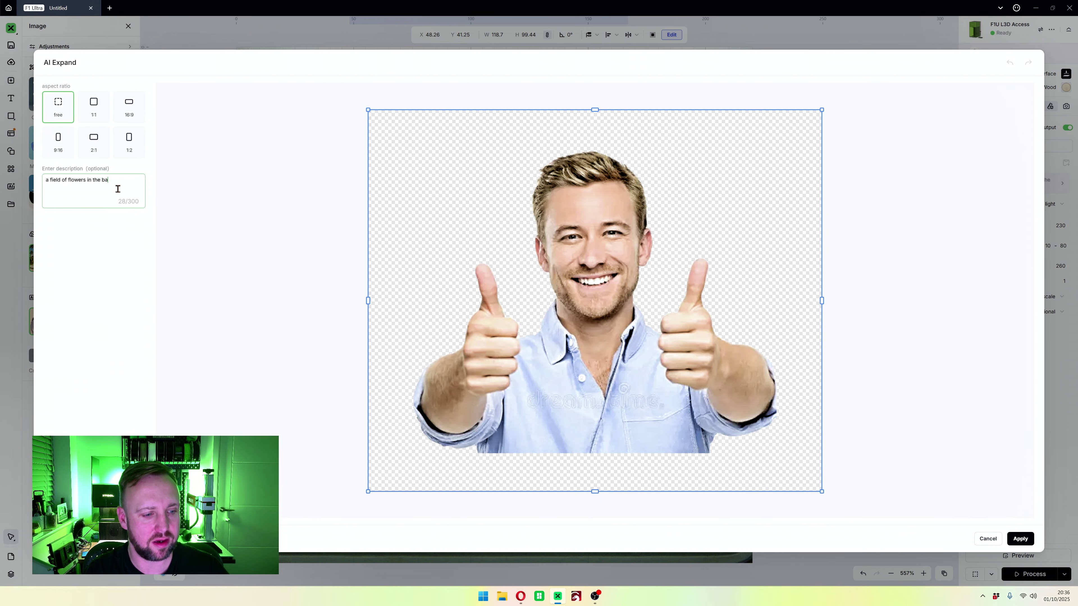
text(ckground)
key(Return)
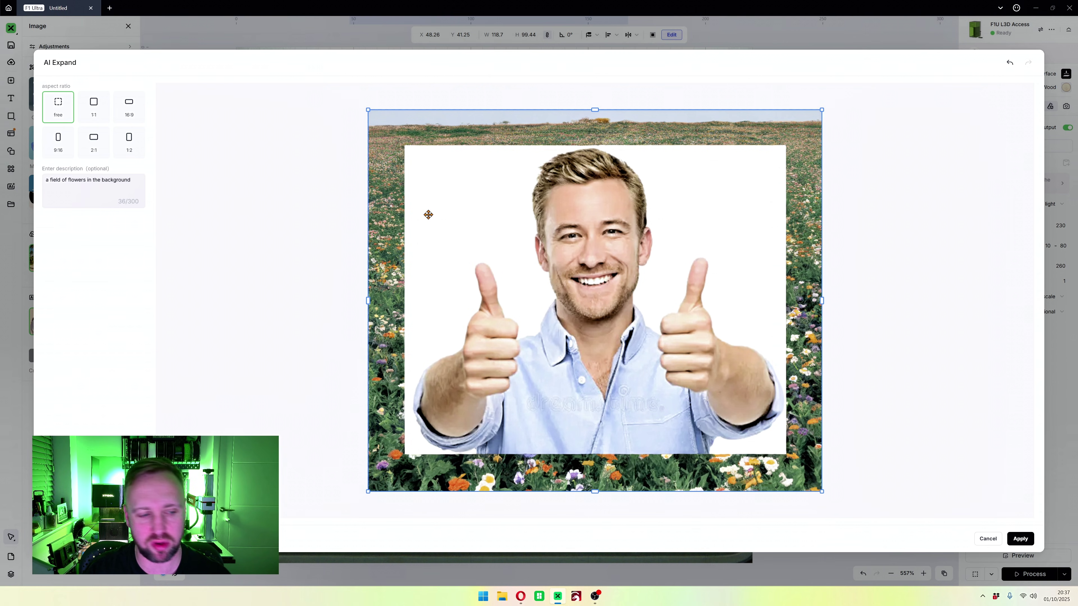
click(988, 540)
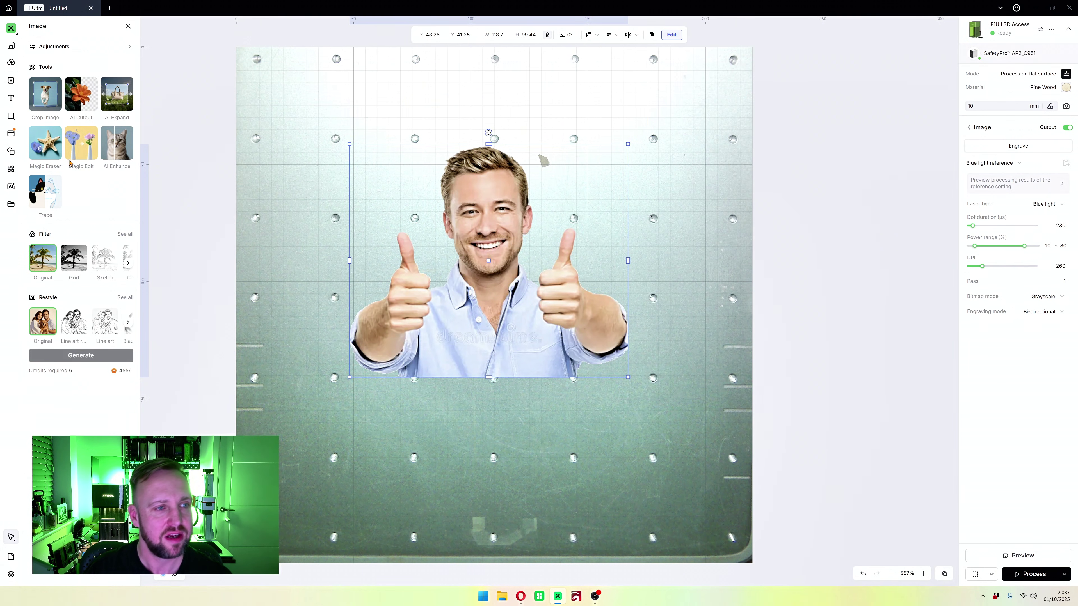
click(41, 142)
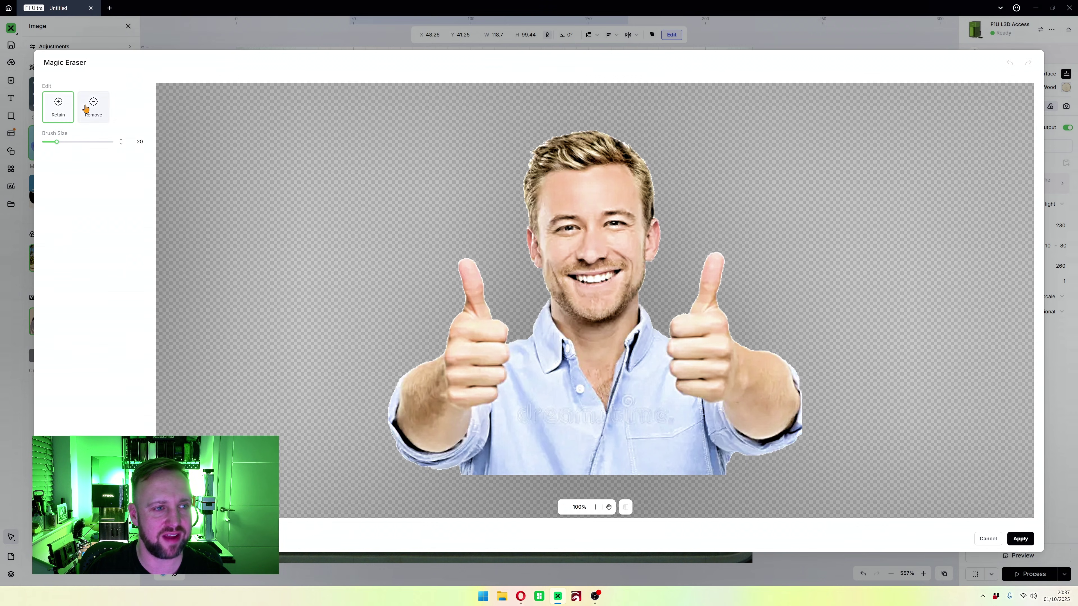
drag(596, 190, 578, 198)
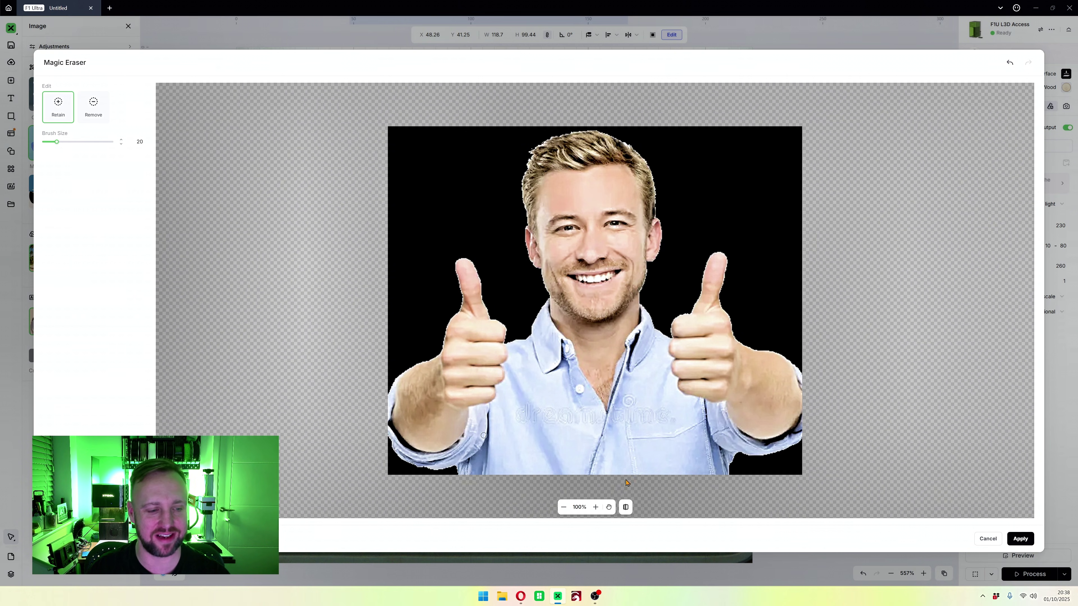
click(988, 537)
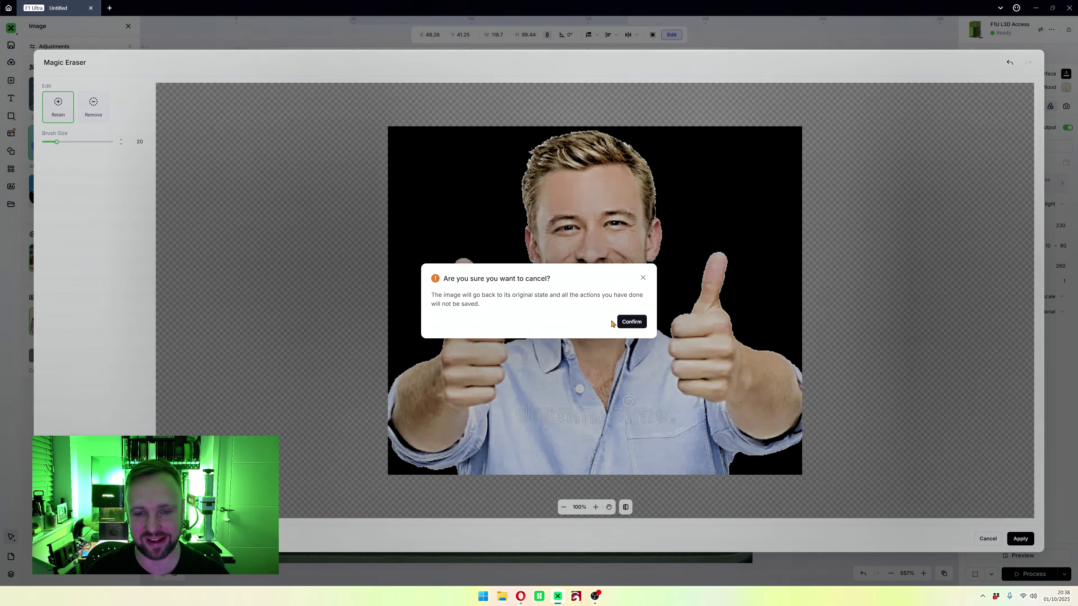
click(623, 325)
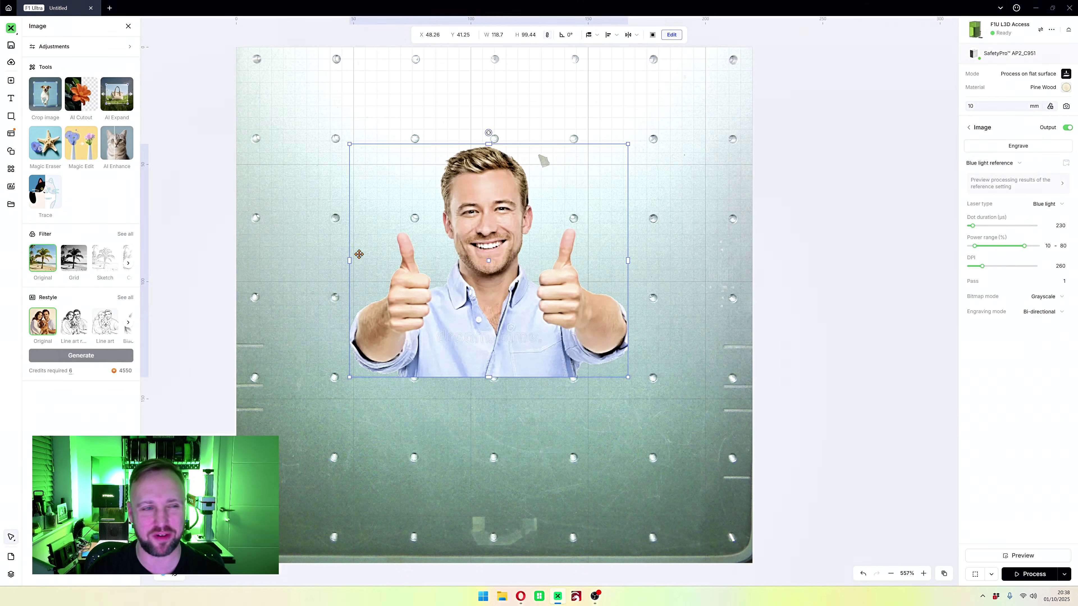
click(81, 150)
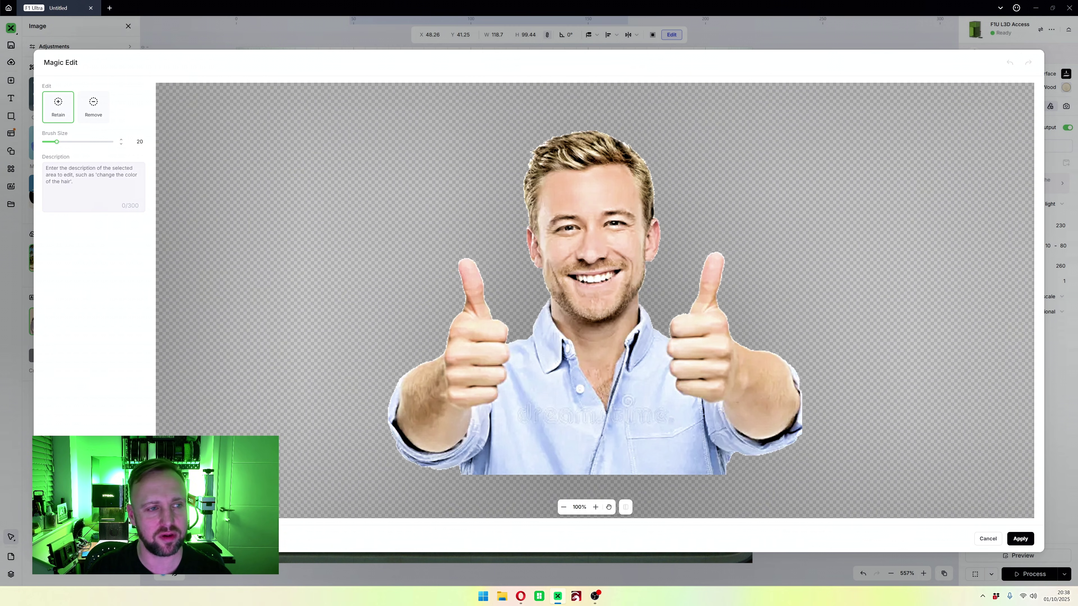
mouse_move(553, 167)
mouse_down()
mouse_move(663, 142)
mouse_move(559, 145)
mouse_move(519, 193)
mouse_move(521, 218)
mouse_move(538, 162)
mouse_move(606, 151)
mouse_move(648, 187)
mouse_up()
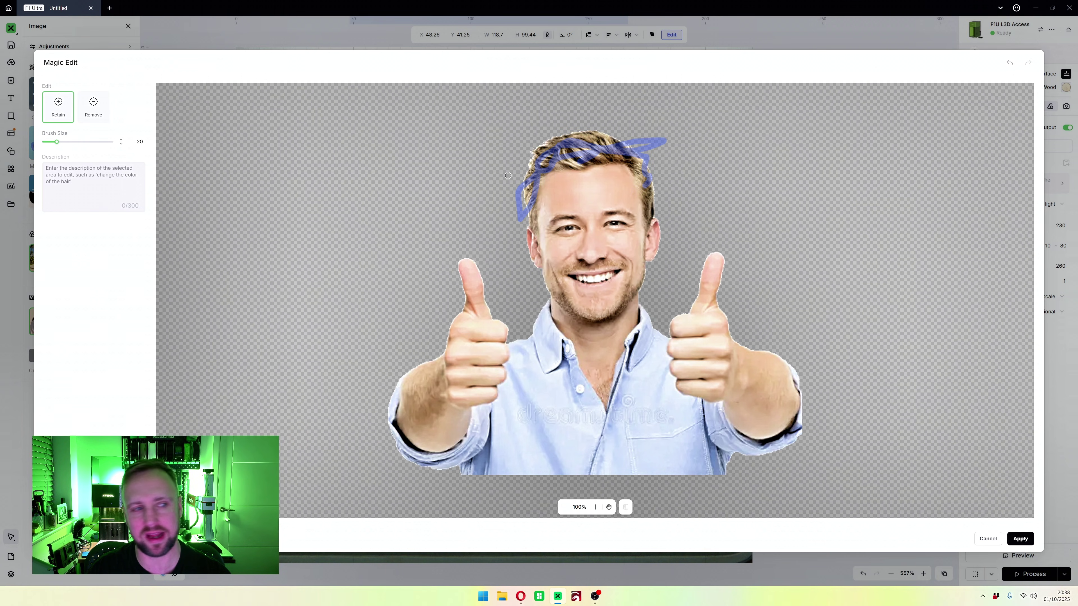
click(93, 173)
text(change hair colour to ginger)
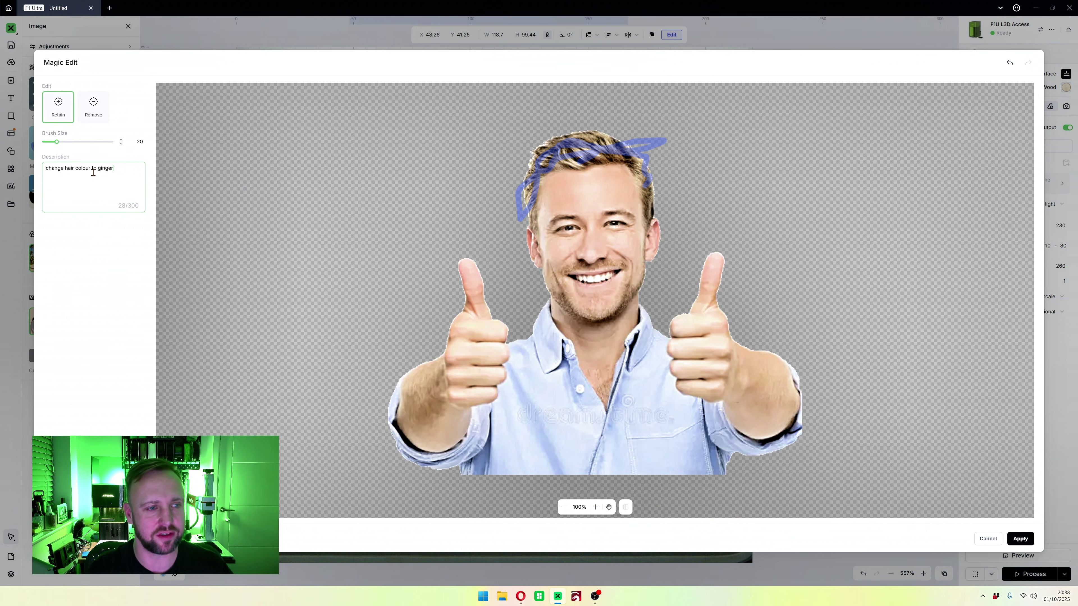
key(Return)
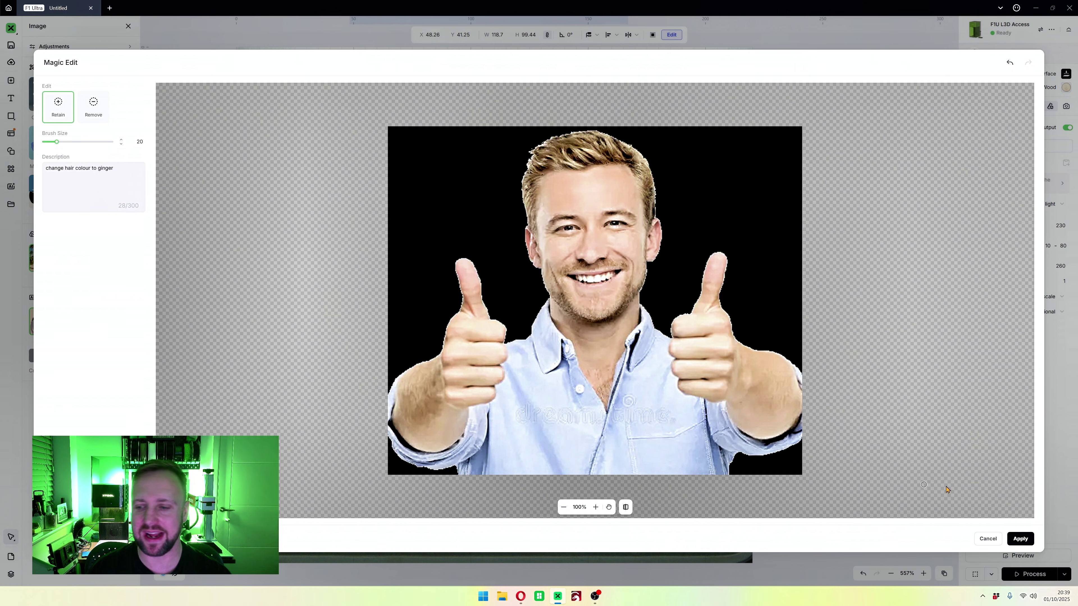
click(988, 538)
click(630, 321)
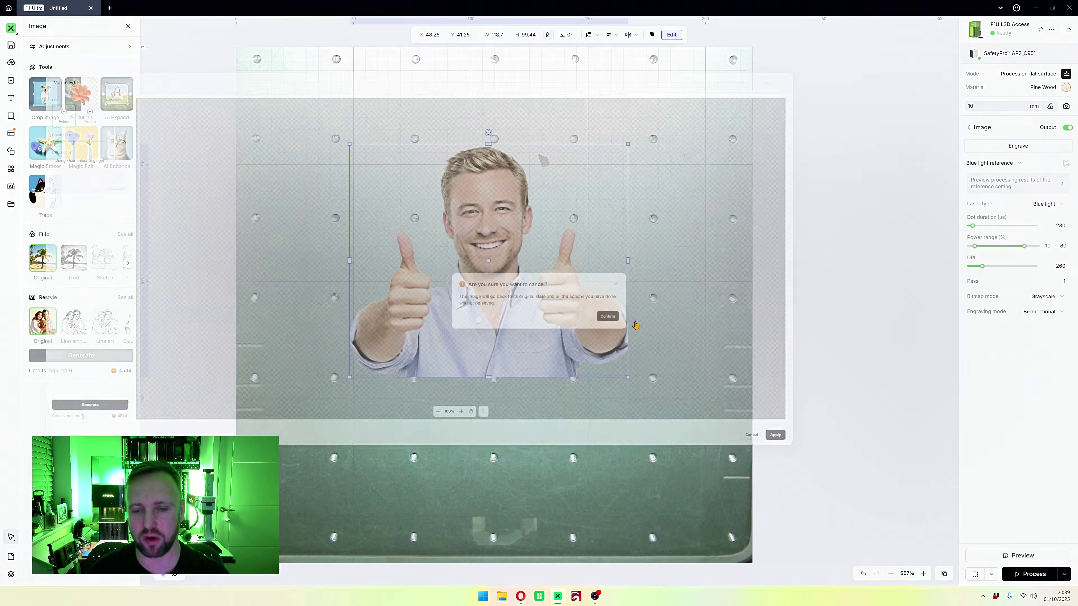
Step: AI-enhance the portrait, nudge it to X 50.65, Y 42.09, and close the image tools
click(110, 141)
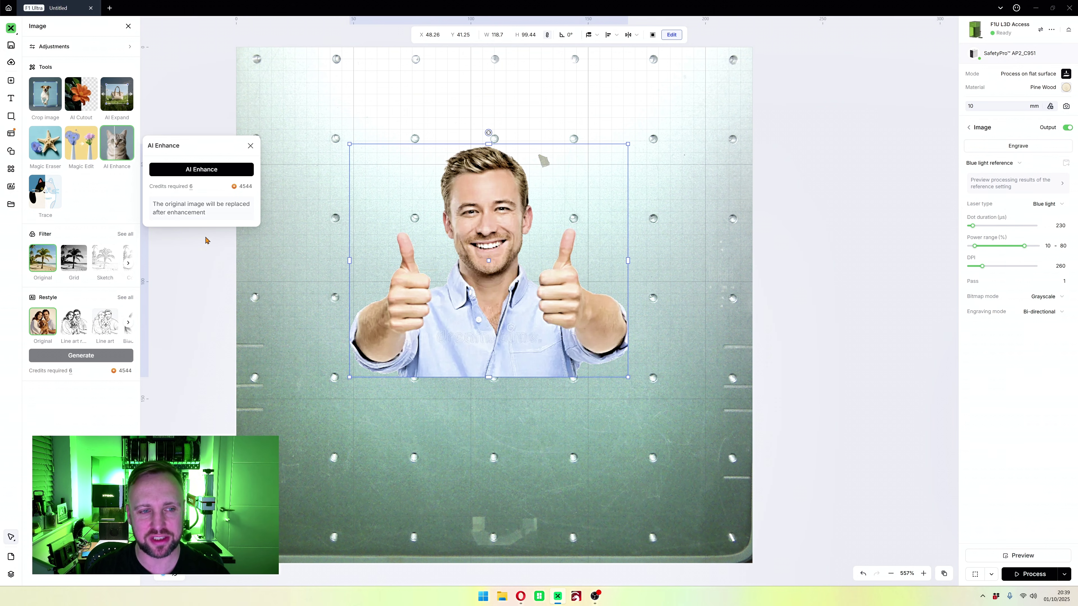
click(194, 169)
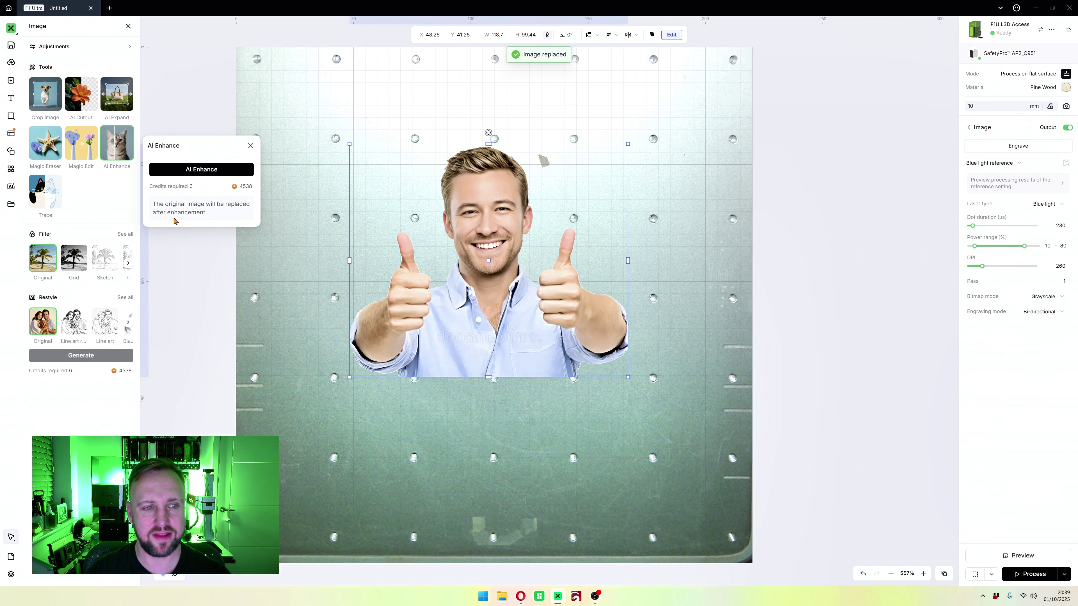
click(400, 202)
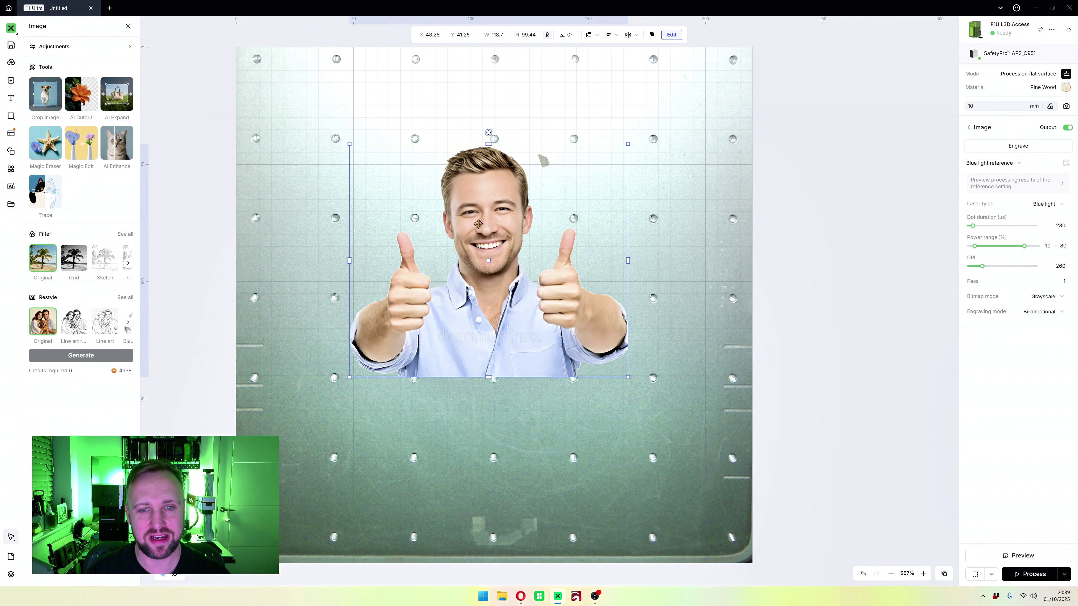
mouse_move(478, 224)
mouse_down()
mouse_move(531, 225)
mouse_move(481, 226)
mouse_move(493, 224)
mouse_up()
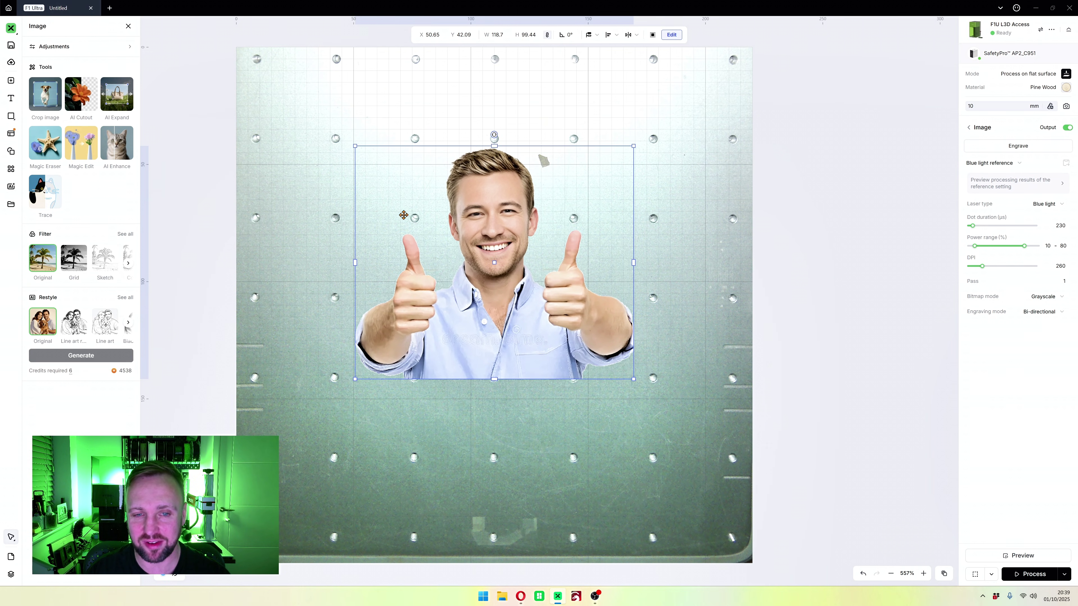
key(Escape)
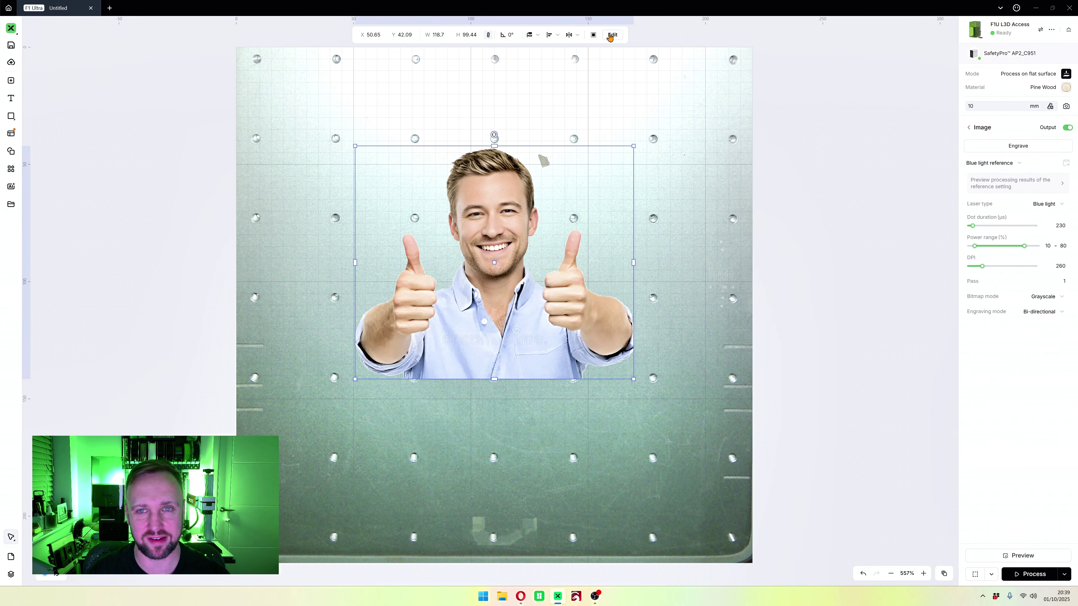
Step: Preview a trace of the photo at fuzziness 208, denoising 100 and smoothness 0, then cancel it
click(612, 35)
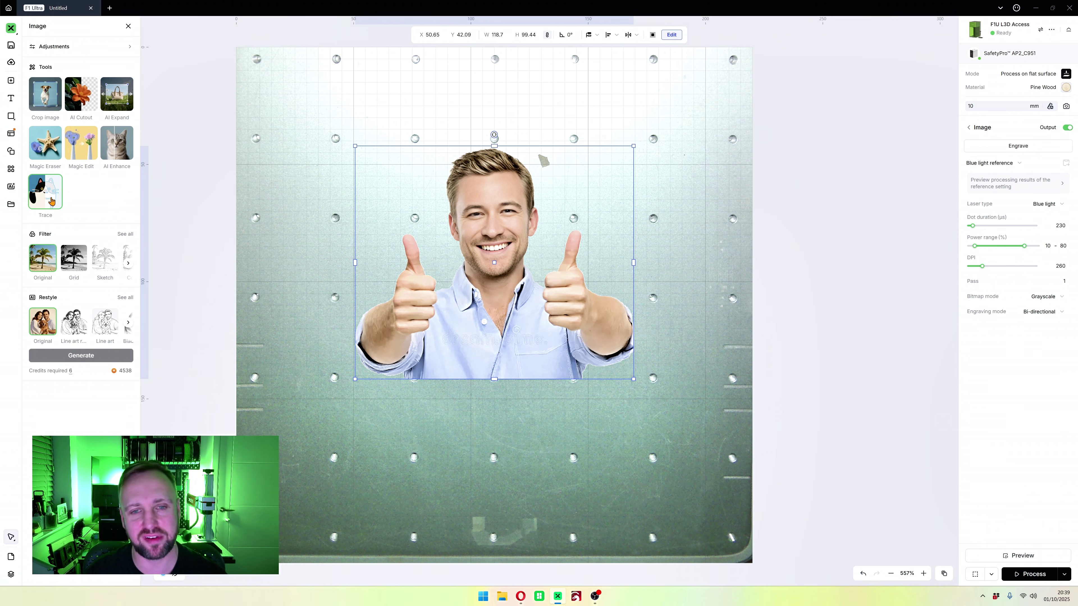
click(46, 191)
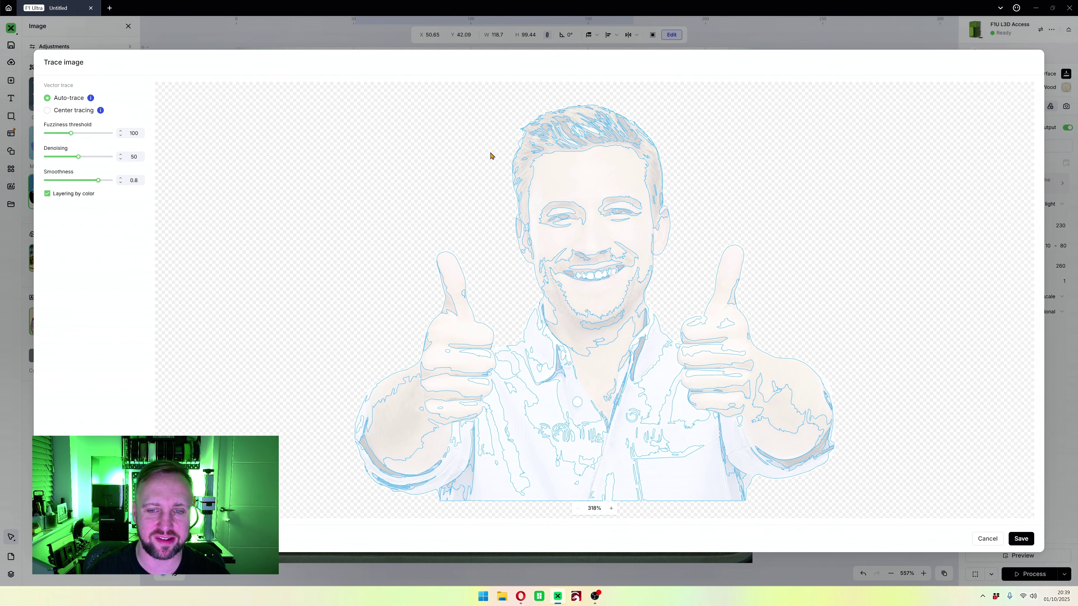
mouse_move(70, 134)
mouse_down()
mouse_move(56, 134)
mouse_move(100, 134)
mouse_move(50, 158)
mouse_up()
mouse_move(79, 158)
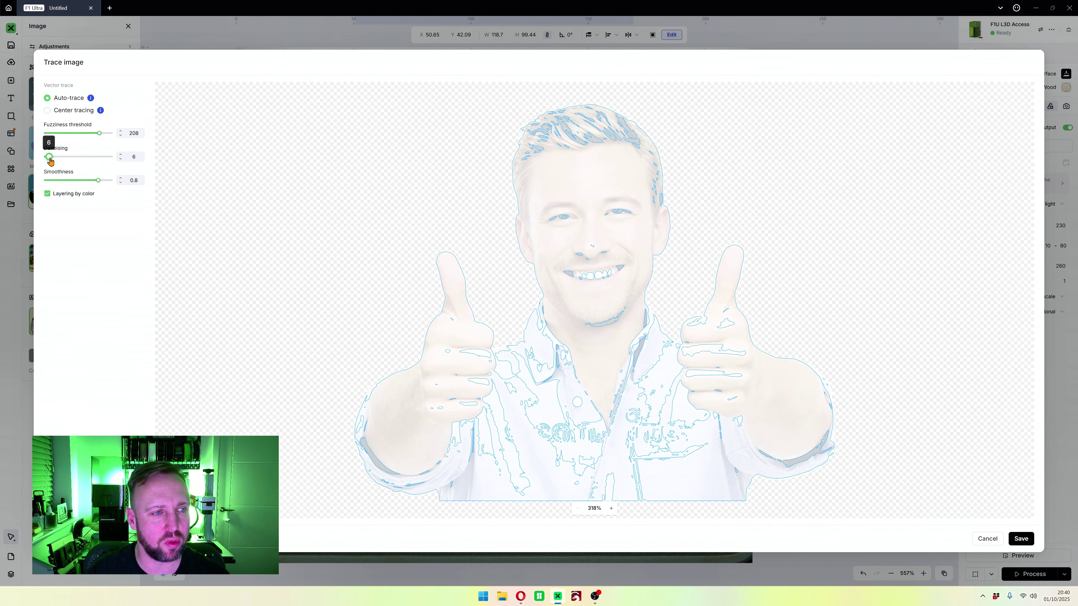
mouse_move(50, 158)
mouse_down()
mouse_move(106, 157)
mouse_move(65, 180)
mouse_up()
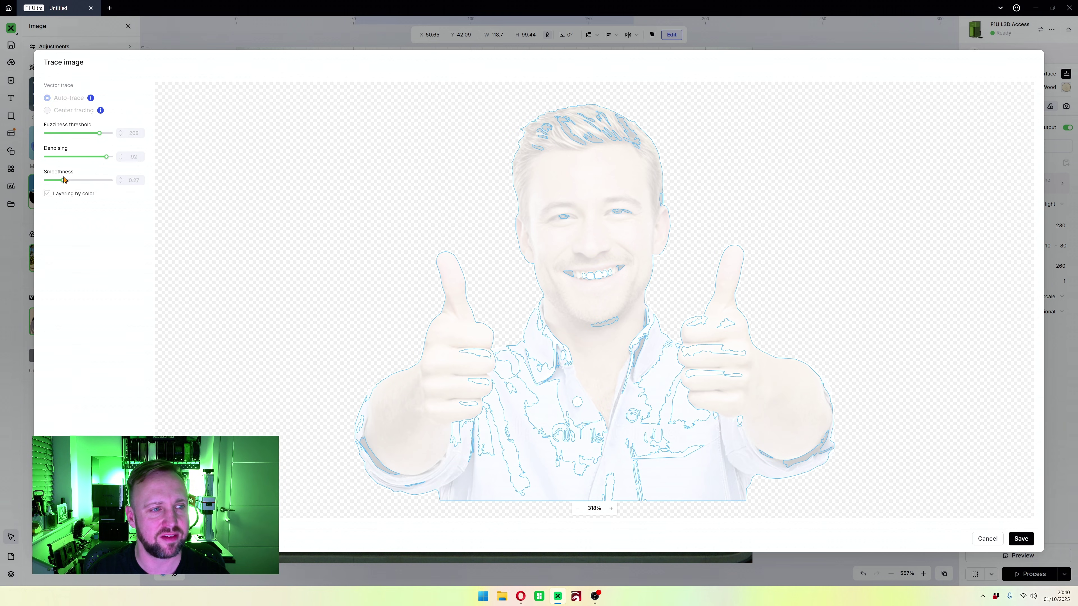
mouse_move(61, 182)
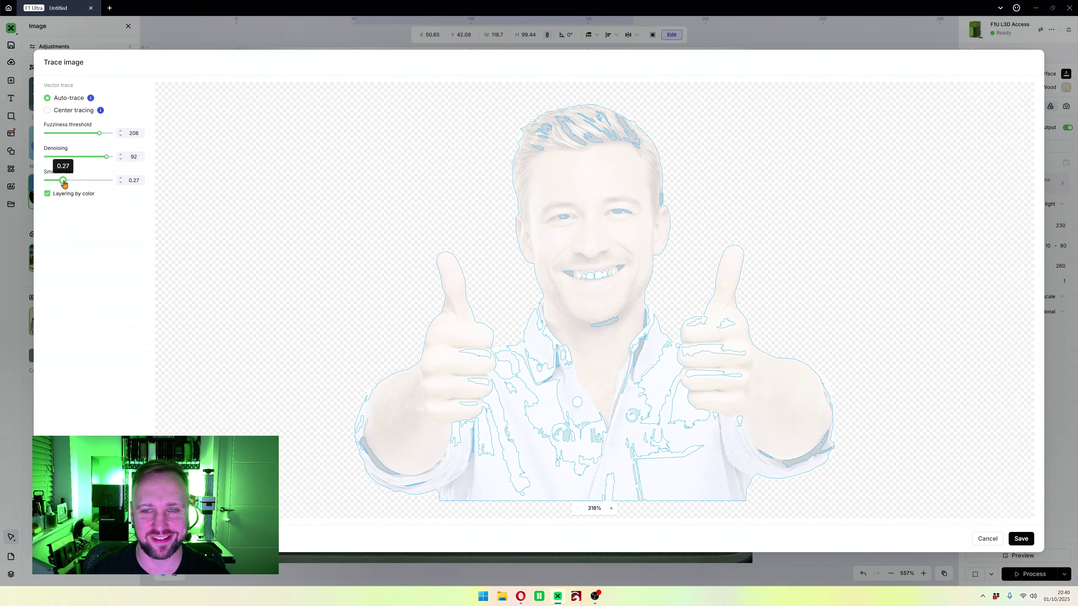
drag(63, 182, 45, 180)
mouse_move(107, 158)
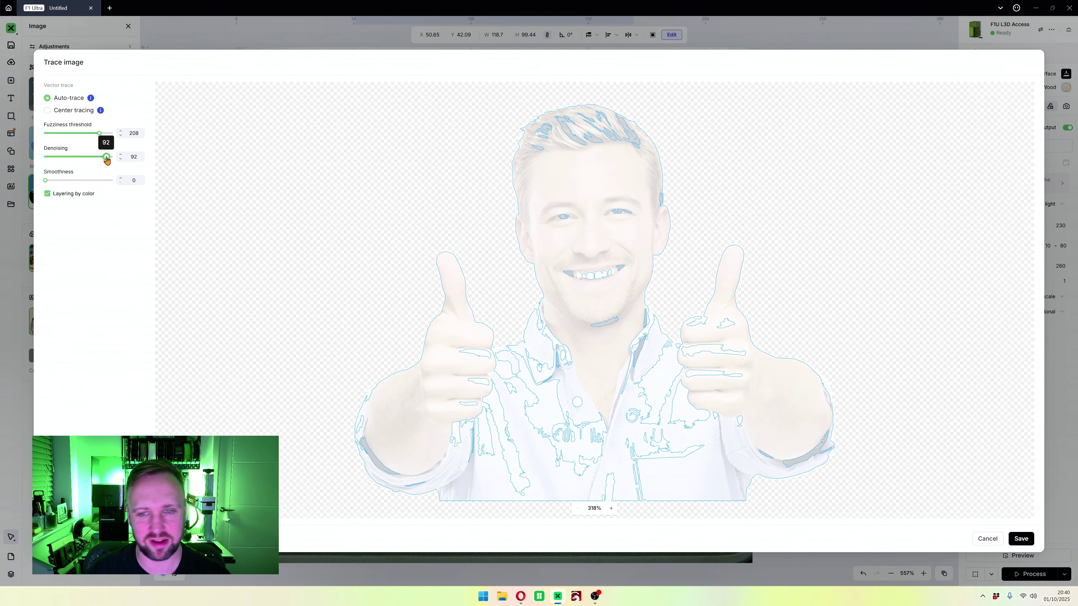
drag(106, 158, 137, 170)
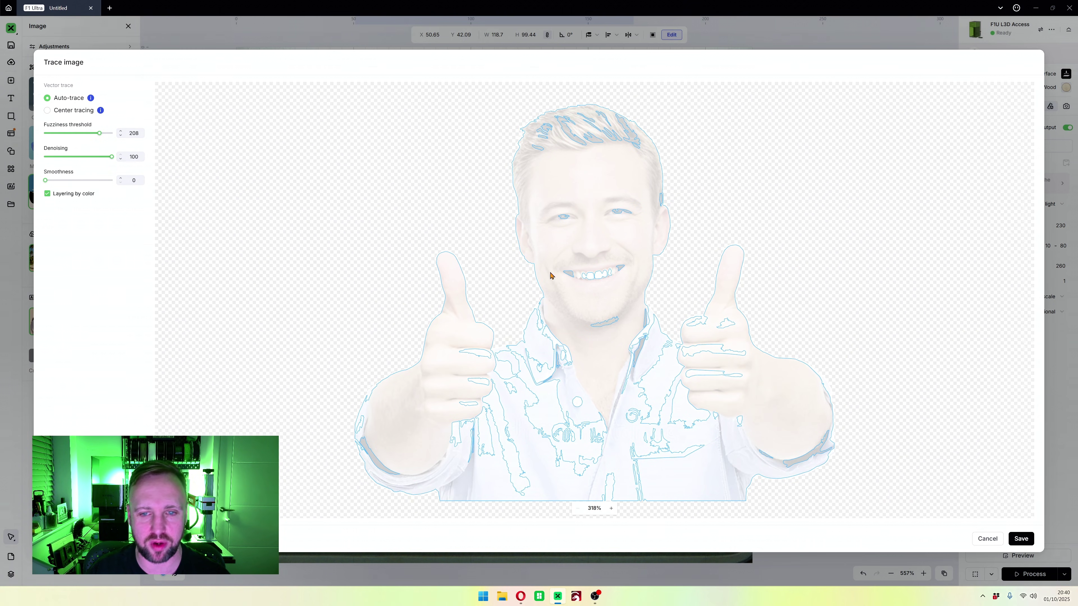
click(990, 544)
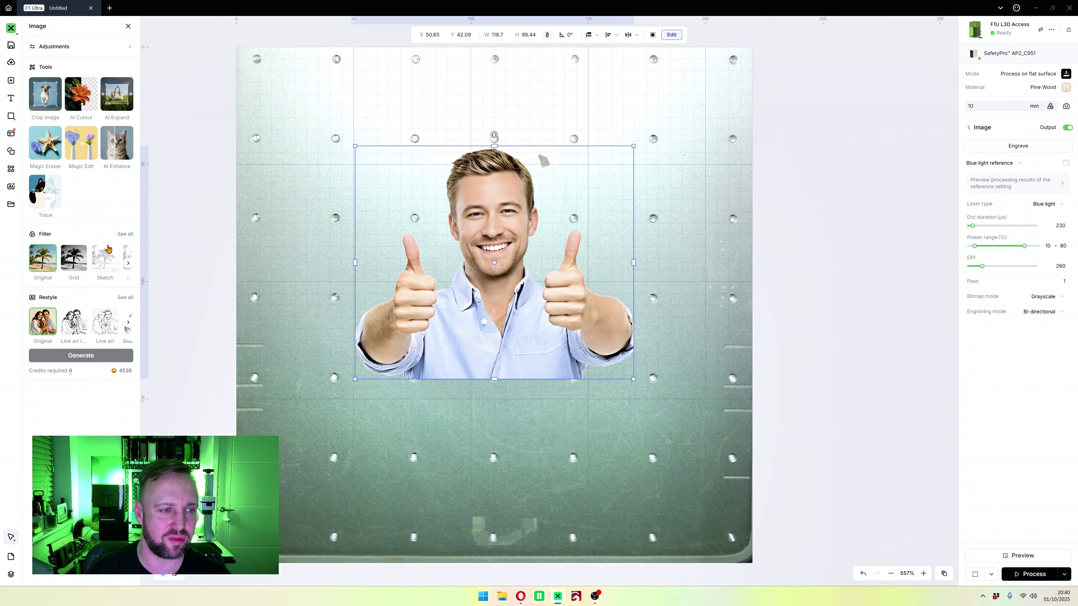
click(70, 260)
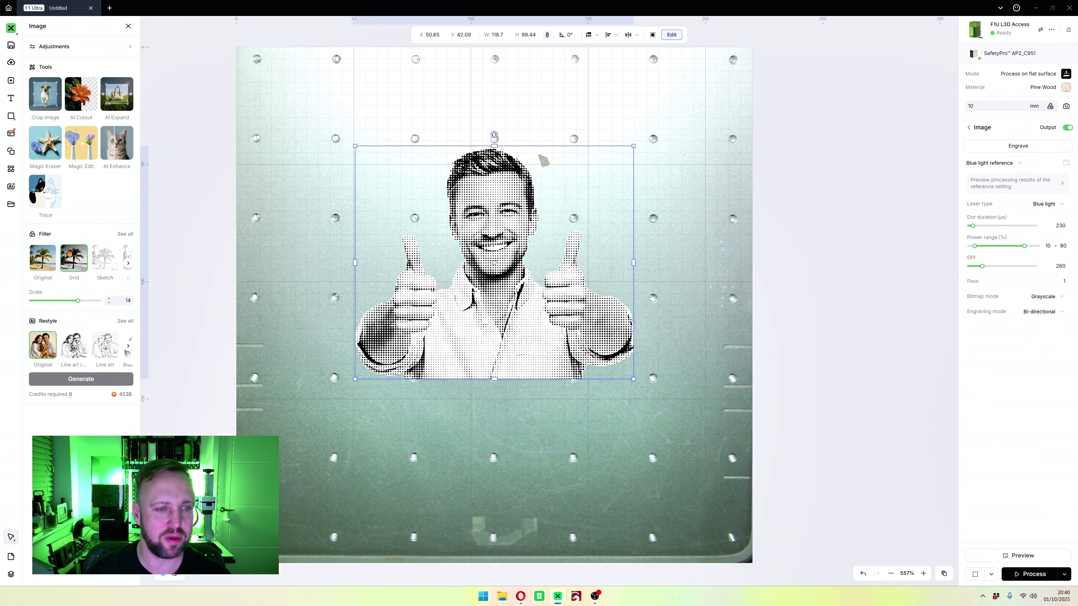
click(95, 264)
click(106, 260)
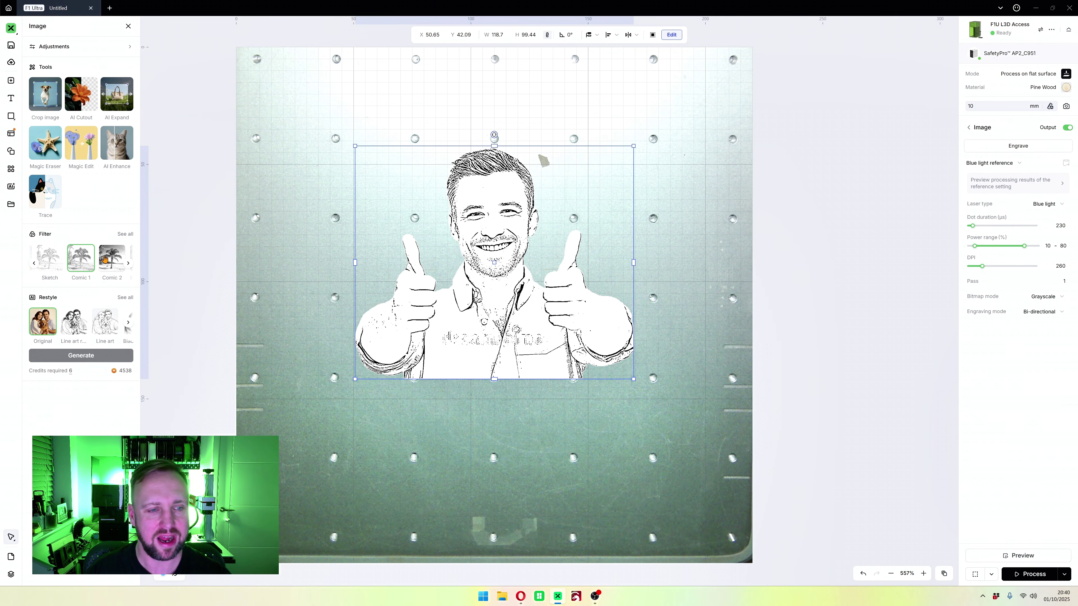
click(102, 259)
click(120, 235)
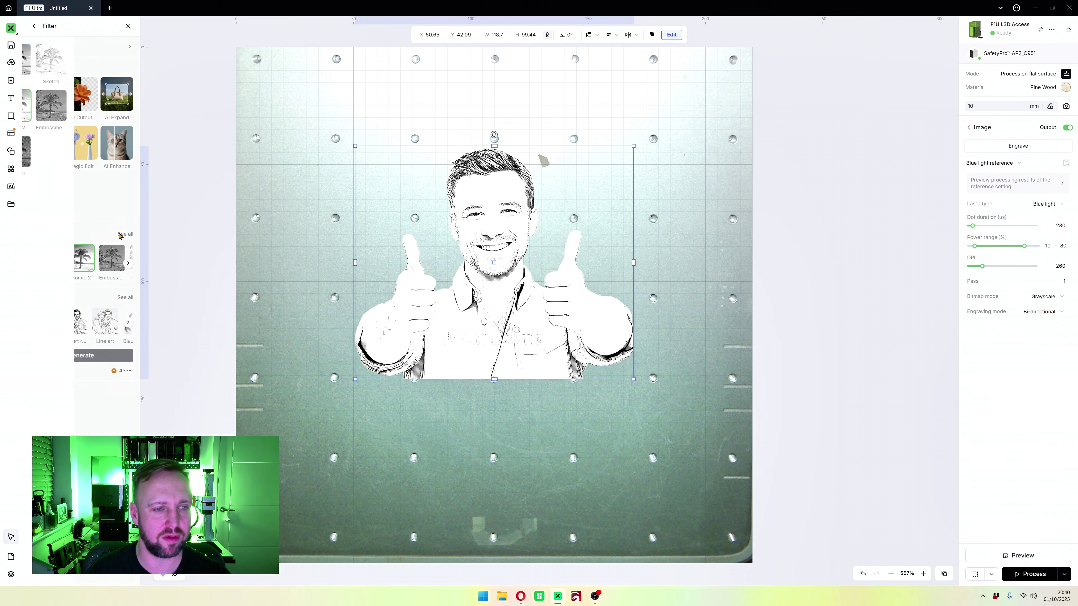
click(68, 67)
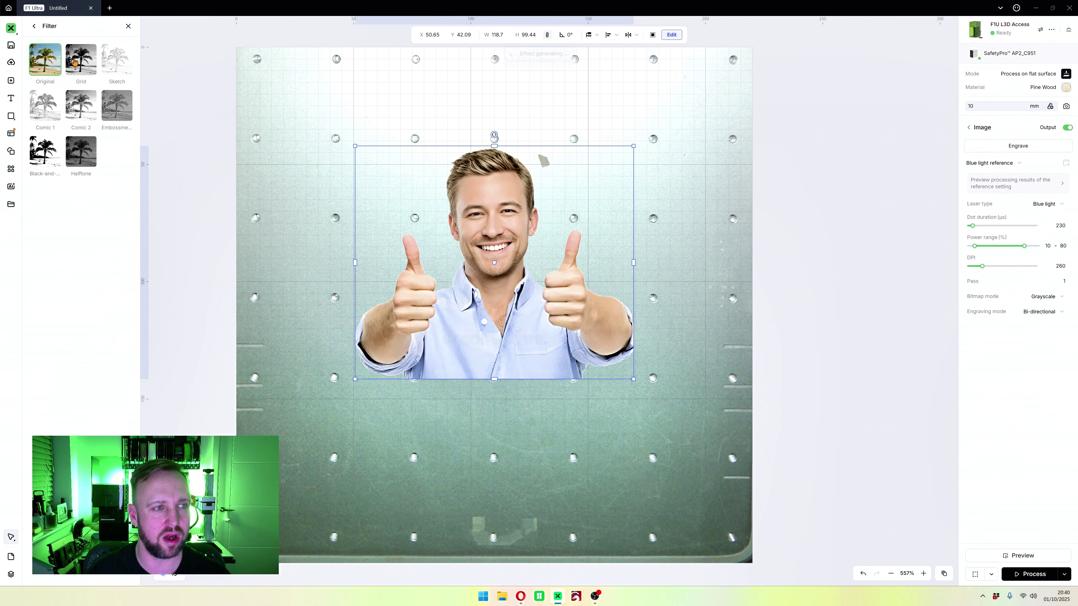
click(92, 80)
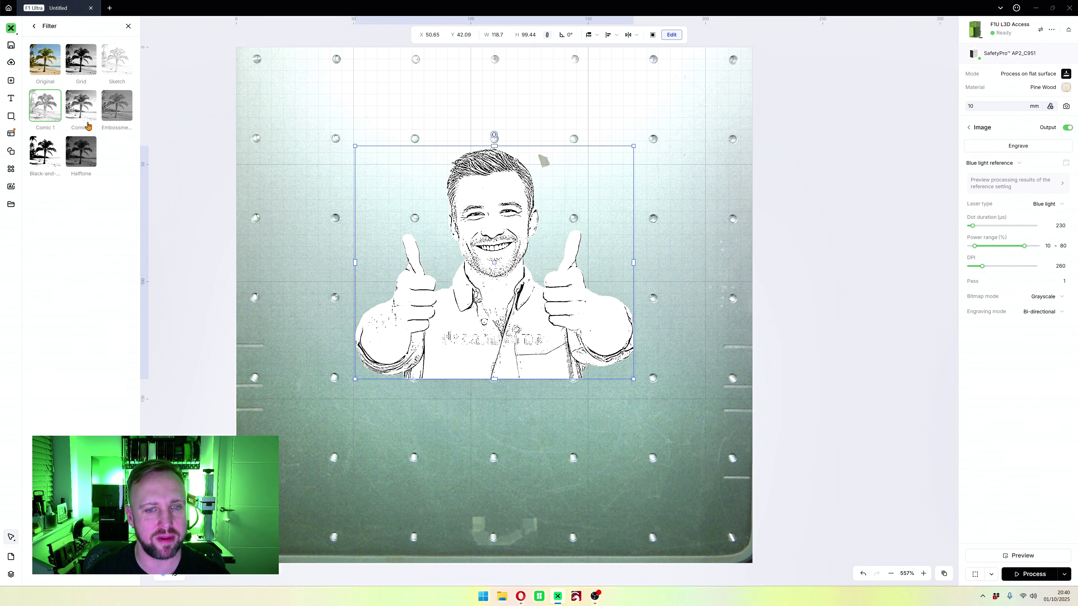
click(120, 119)
click(42, 181)
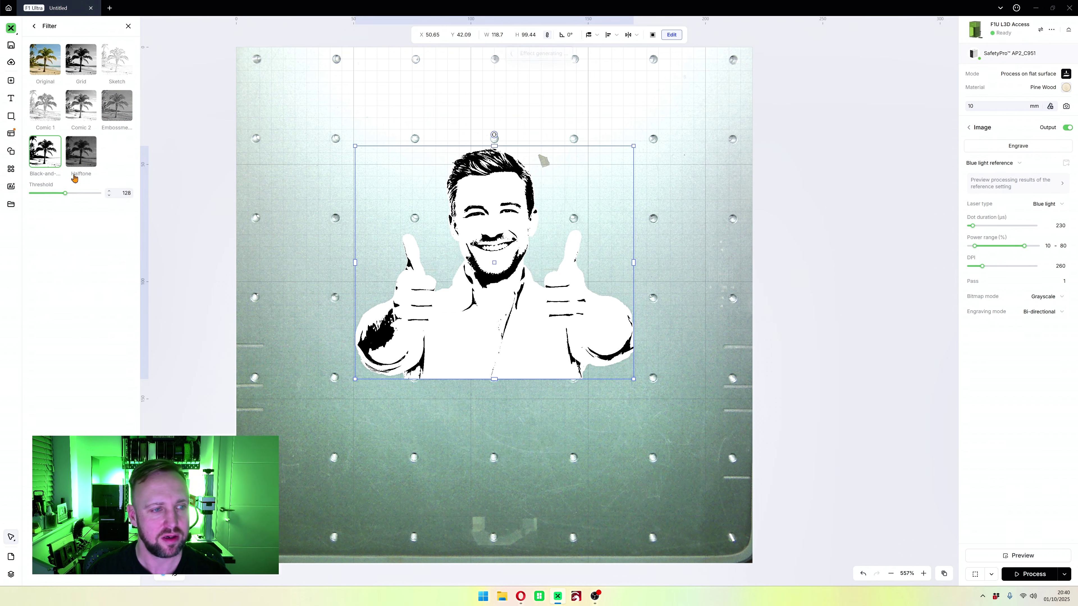
click(73, 152)
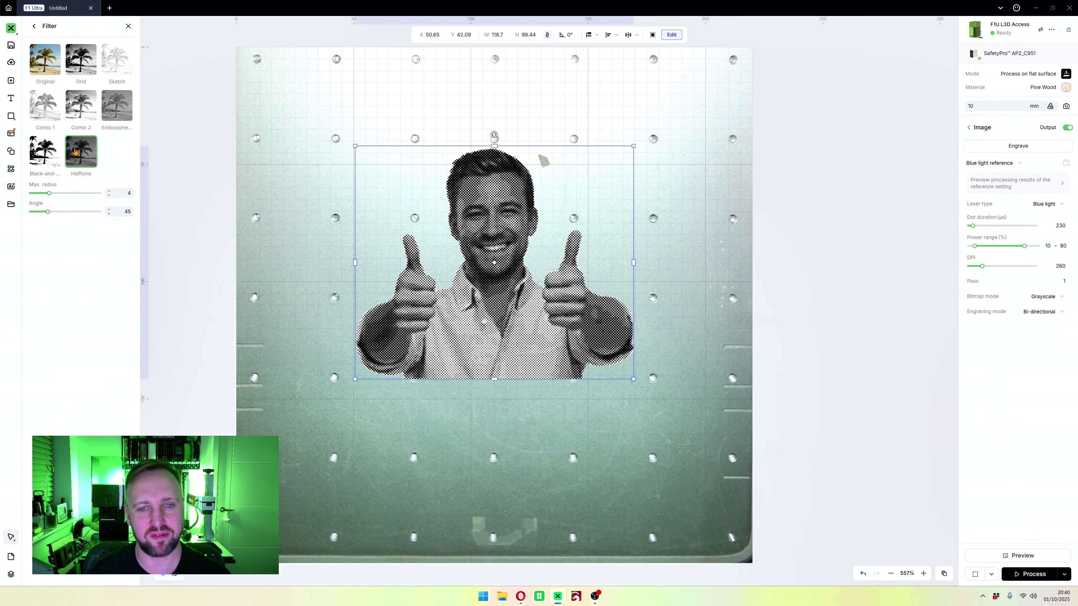
click(42, 161)
click(44, 70)
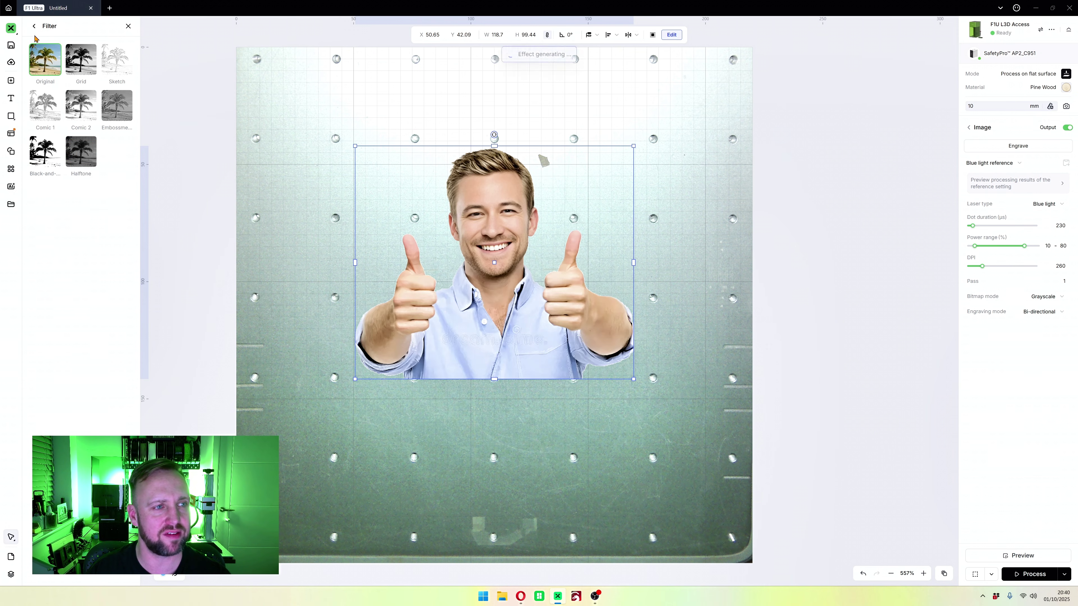
click(34, 26)
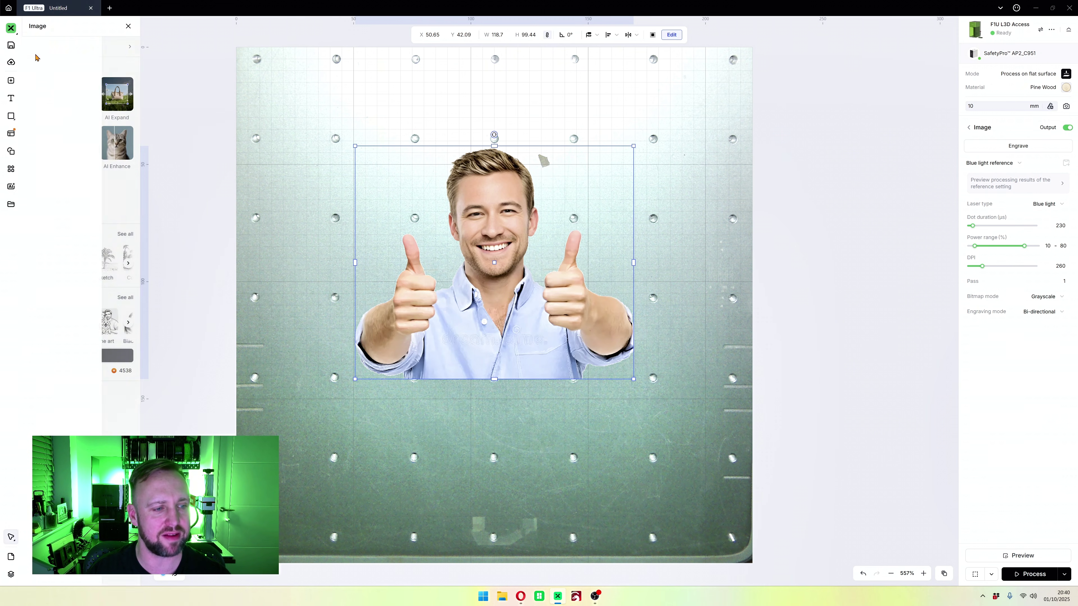
Step: Generate a Line art restyle of the portrait from the full restyle list
click(124, 298)
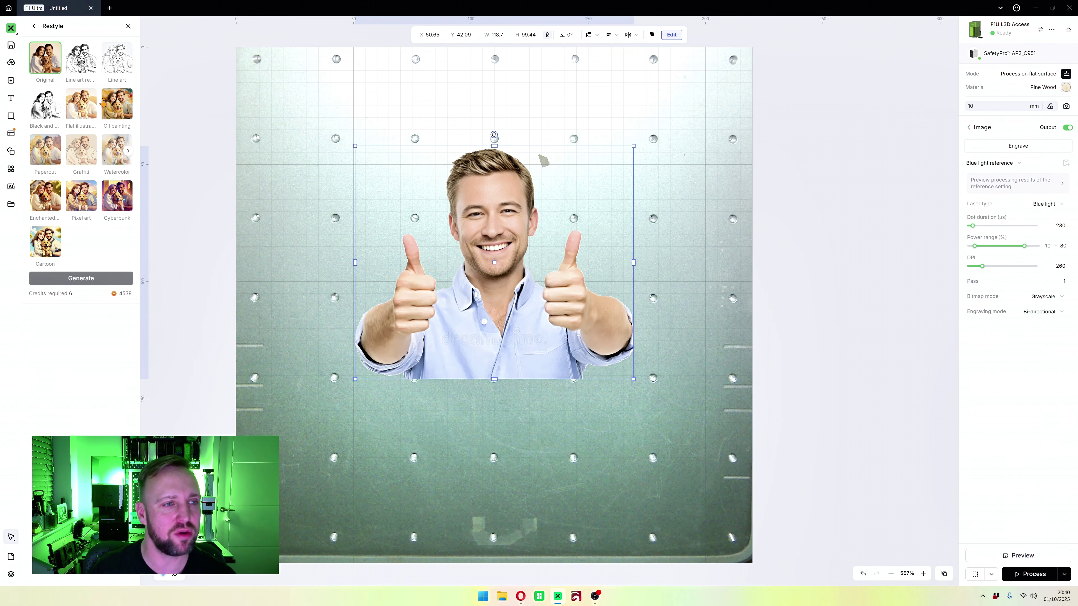
click(75, 56)
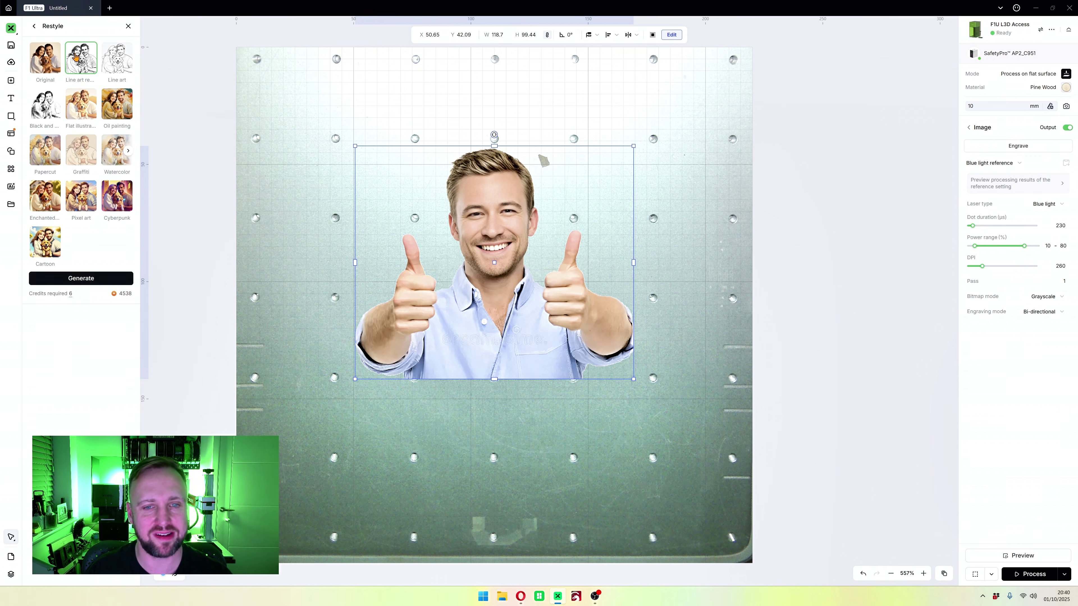
click(83, 279)
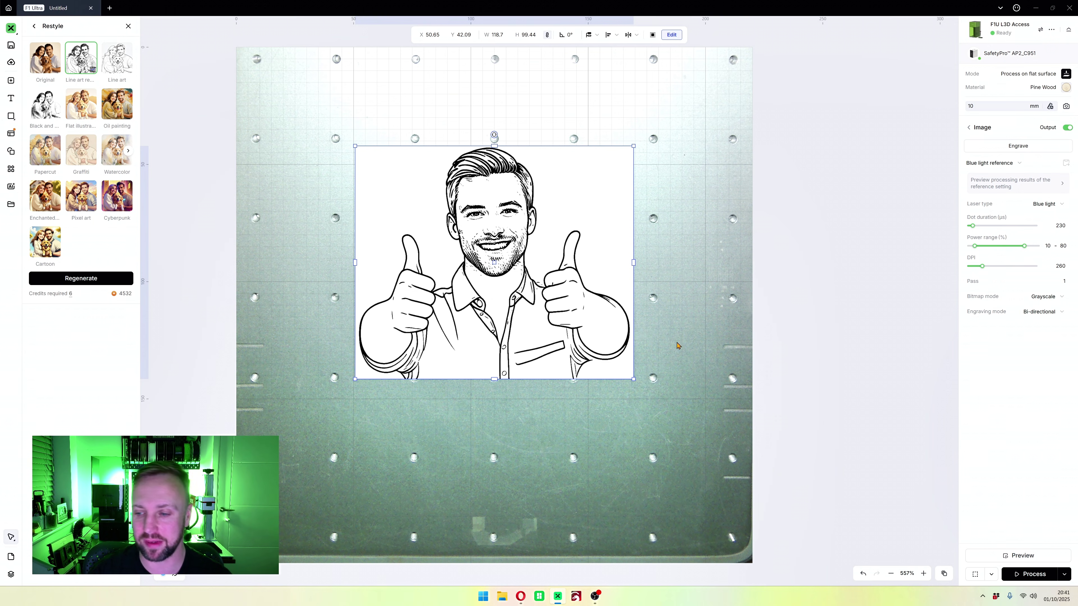
Step: Undo the Line art restyle and reopen the image editing tools, briefly viewing Adjustments
key(Escape)
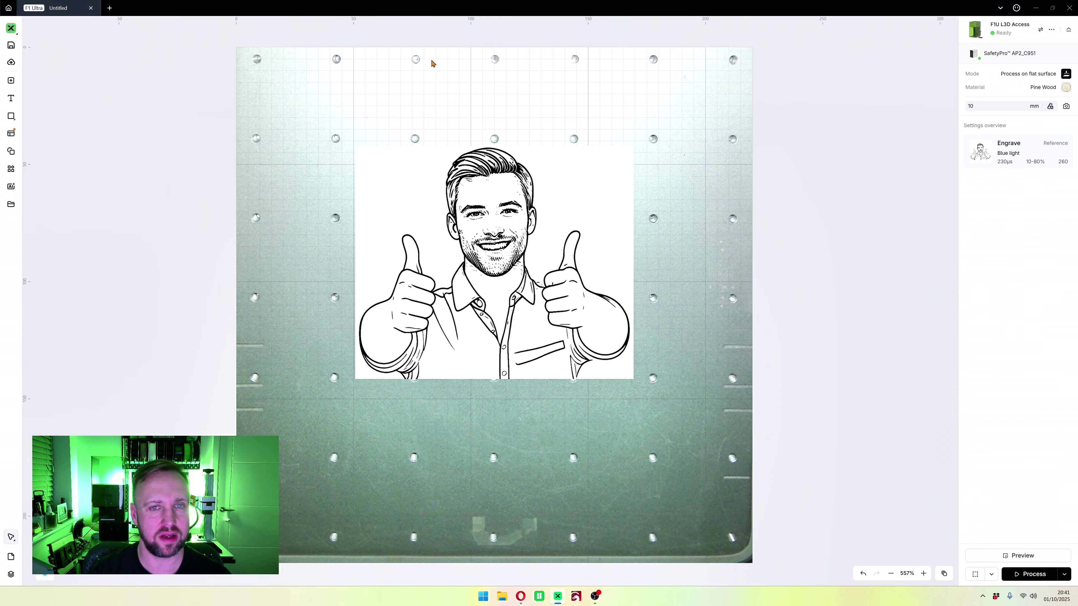
key(ctrl+z)
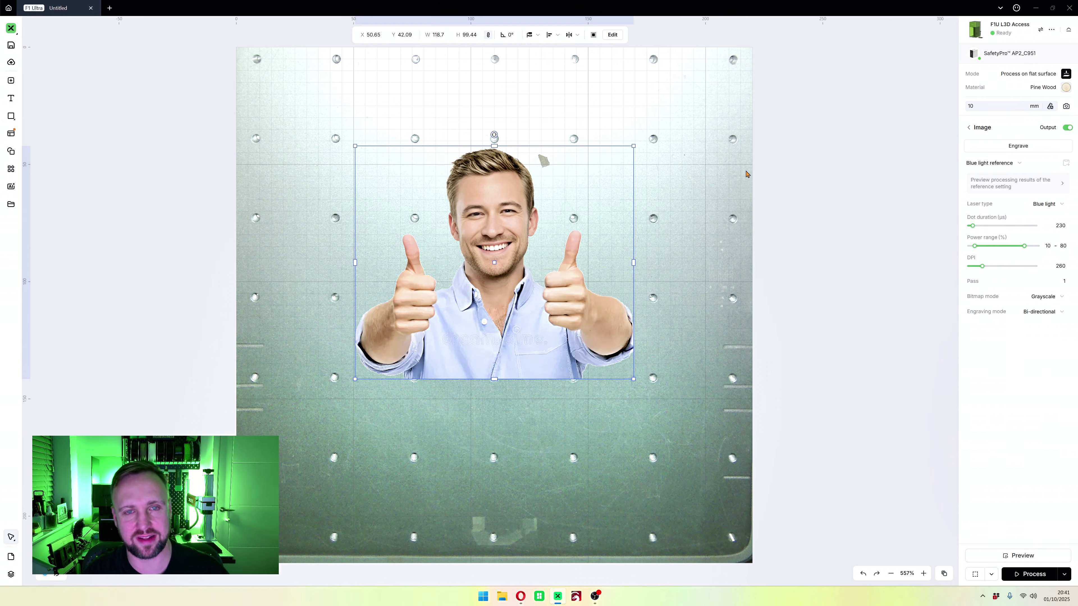
click(613, 35)
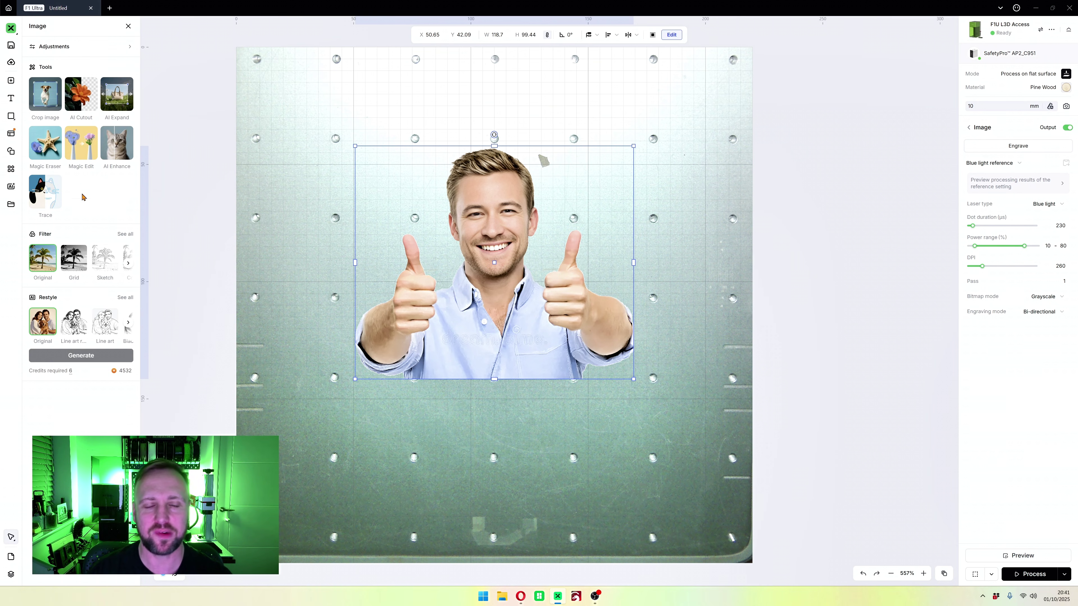
click(48, 53)
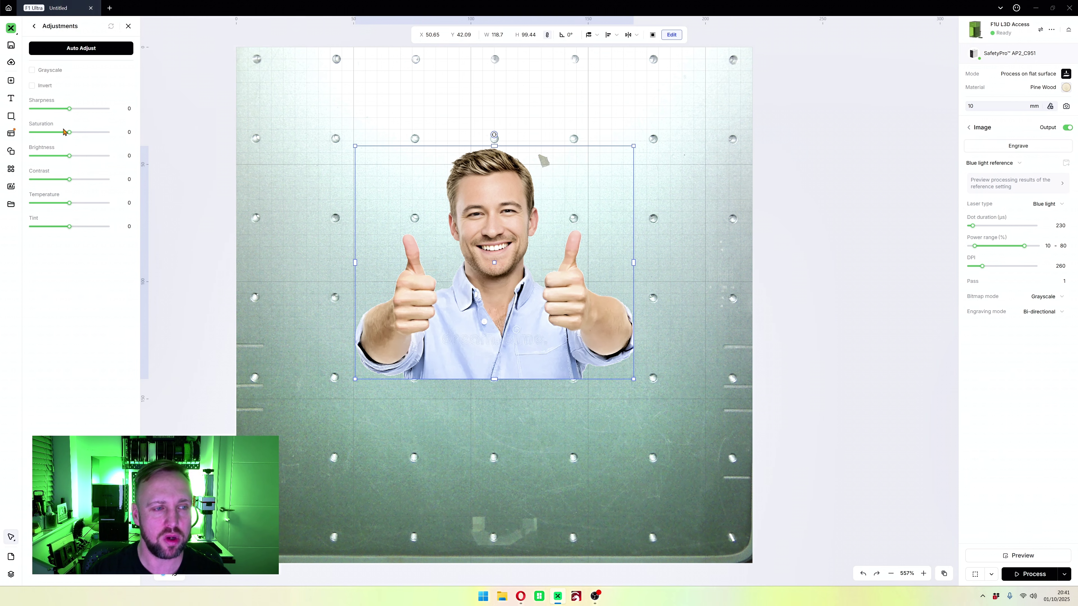
click(34, 26)
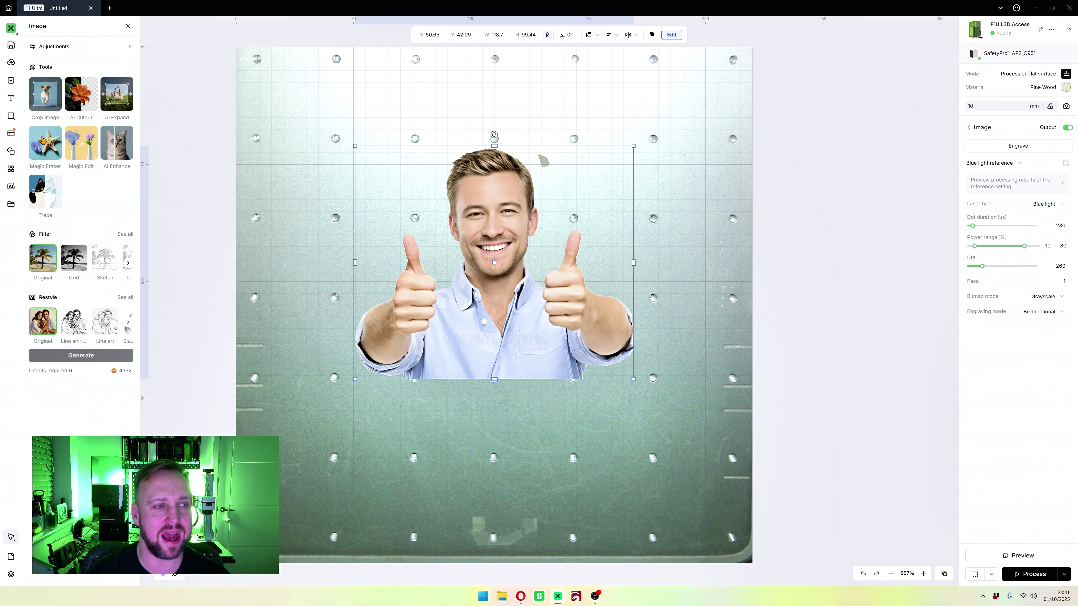